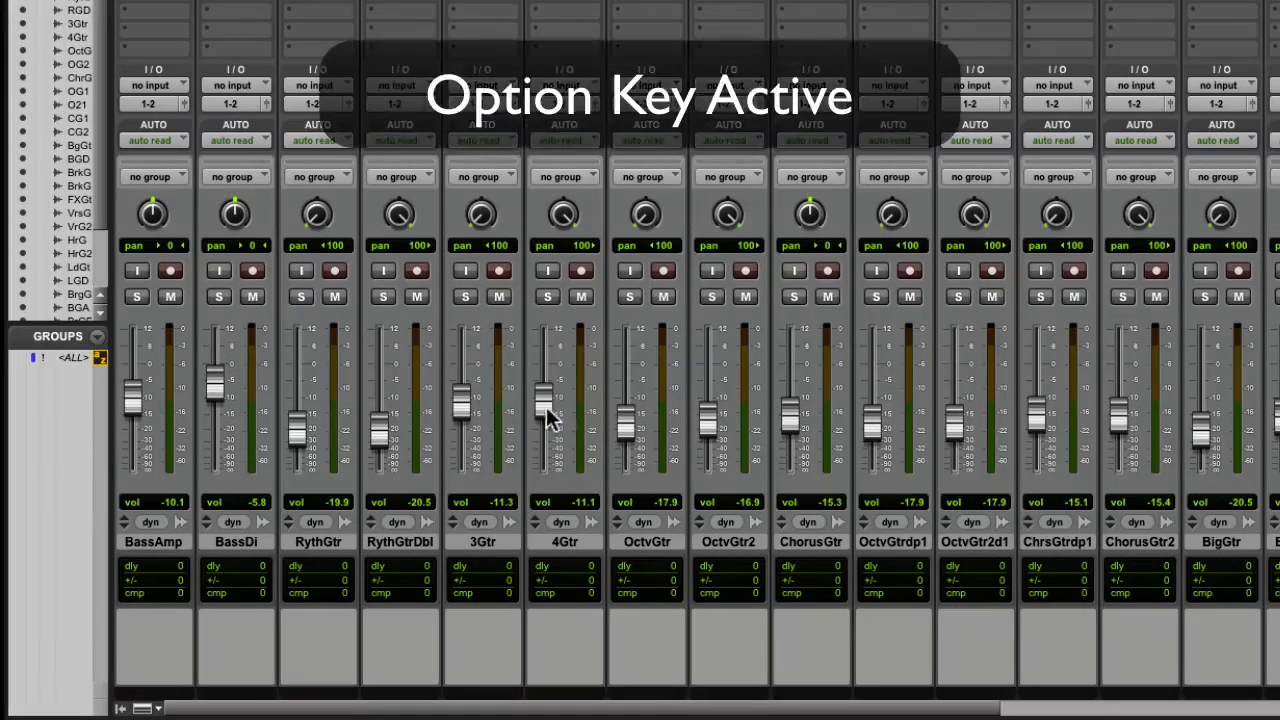
Reset the 4Gtr track's volume fader to 0.0 and its pan to centre
alt+click(546, 407)
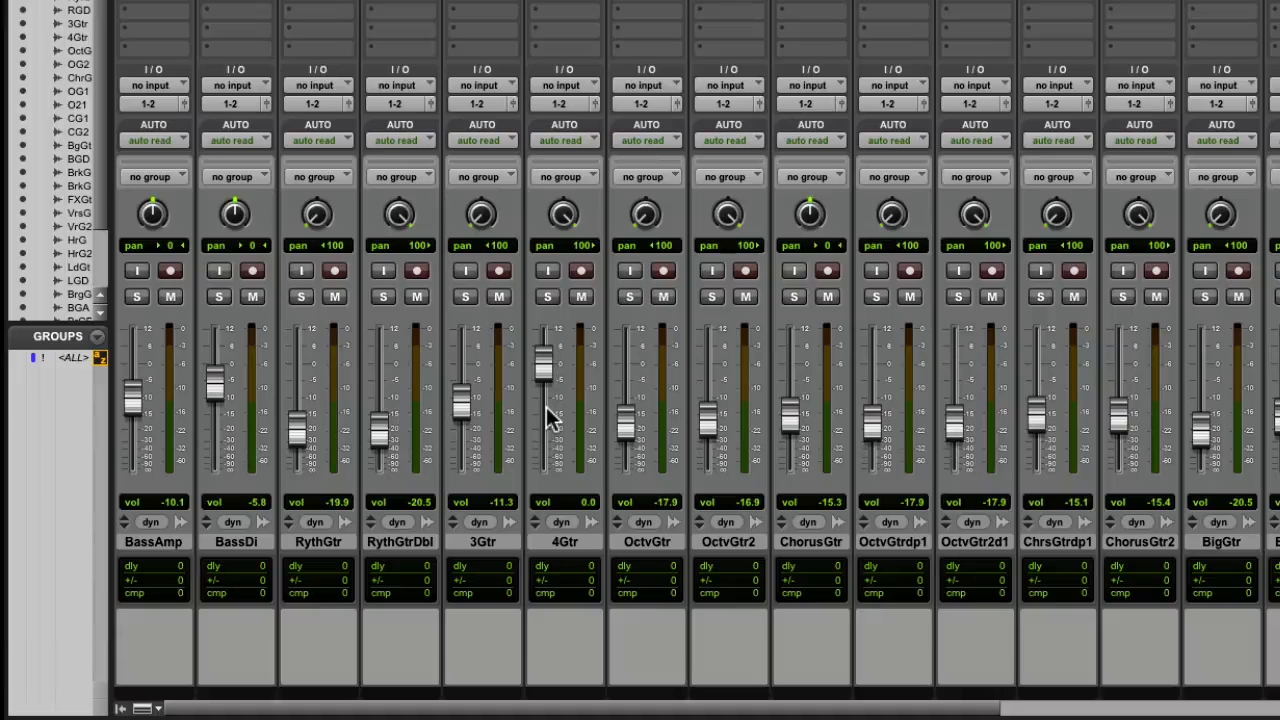
alt+click(566, 226)
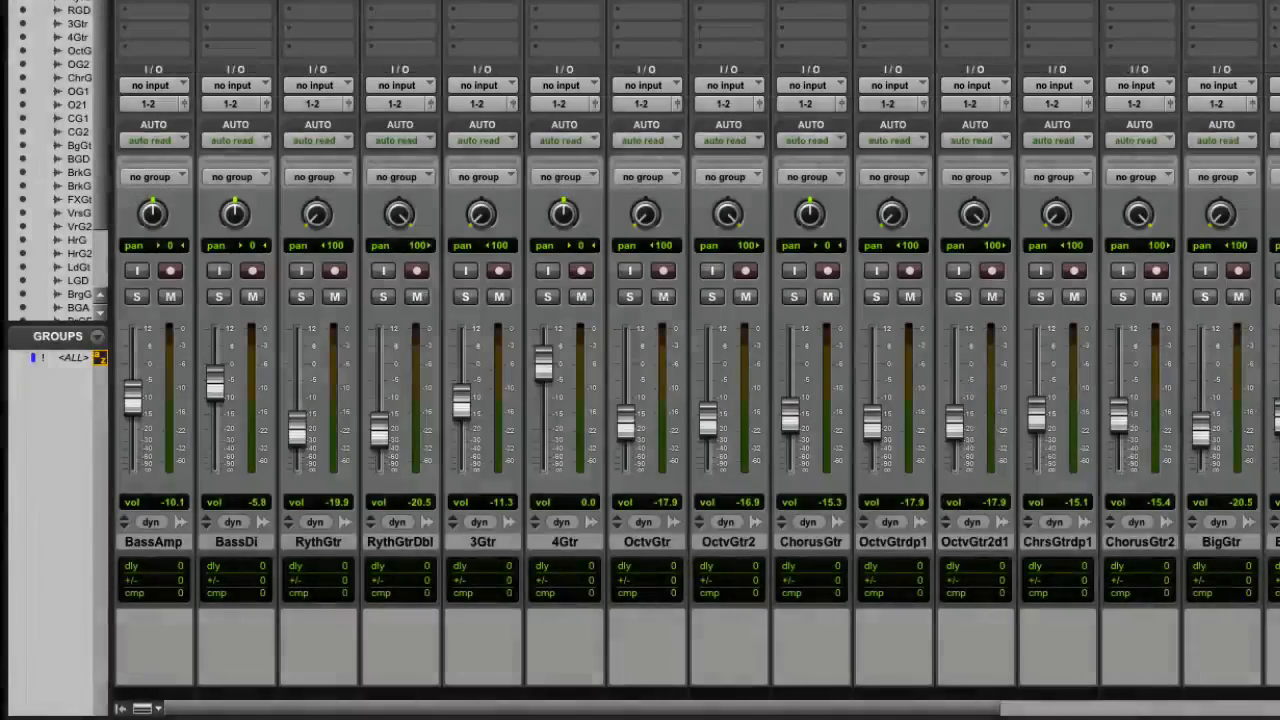
Assign interface input 1 (Mono) to all tracks at once
alt+click(592, 88)
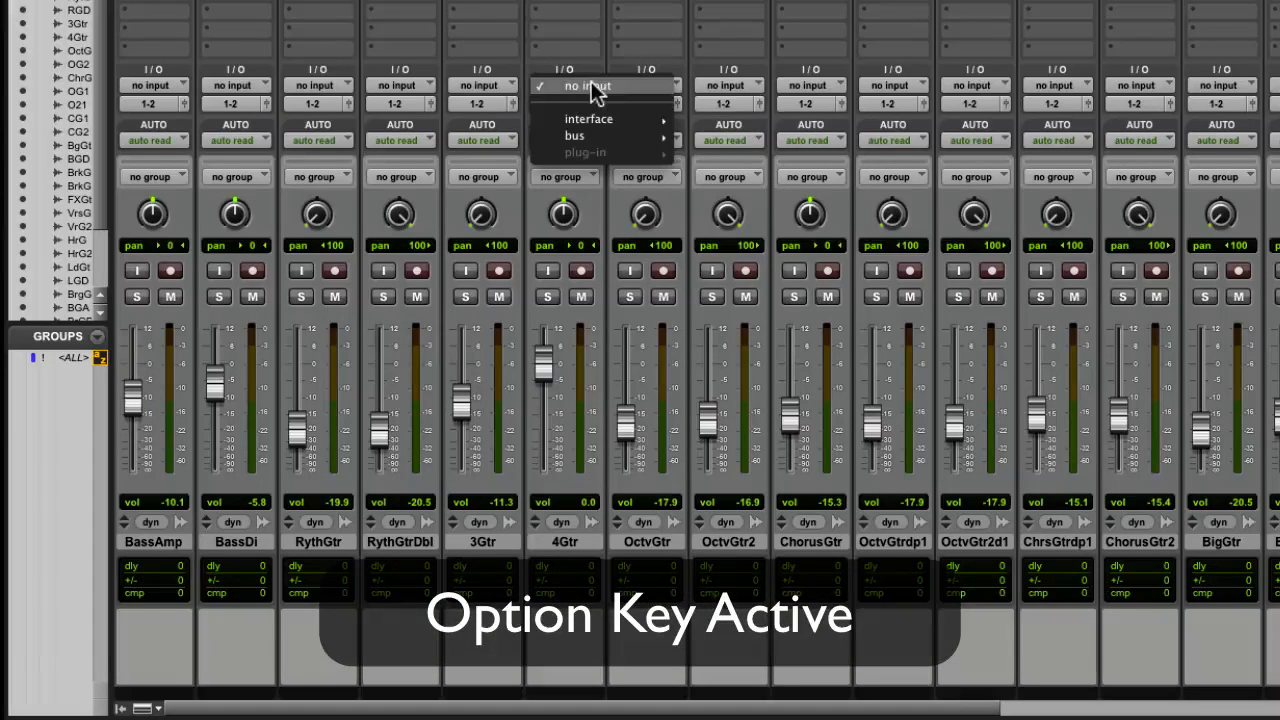
mouse_move(600, 120)
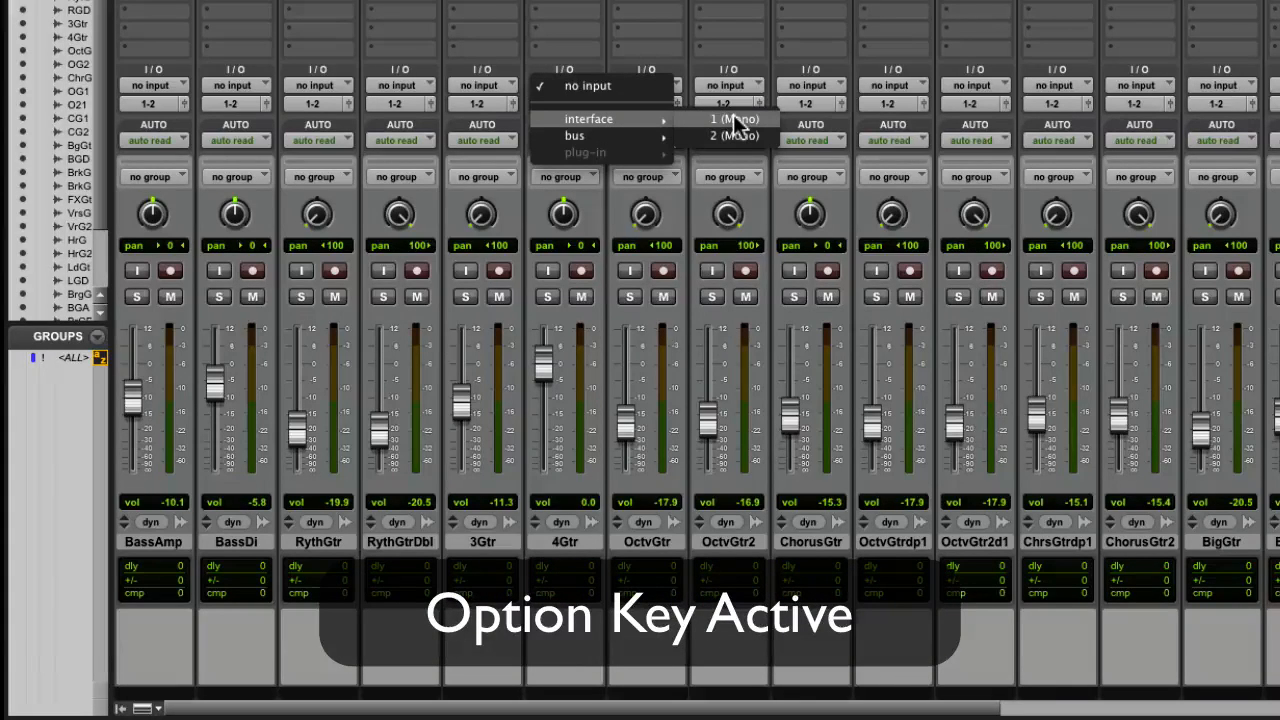
alt+click(734, 119)
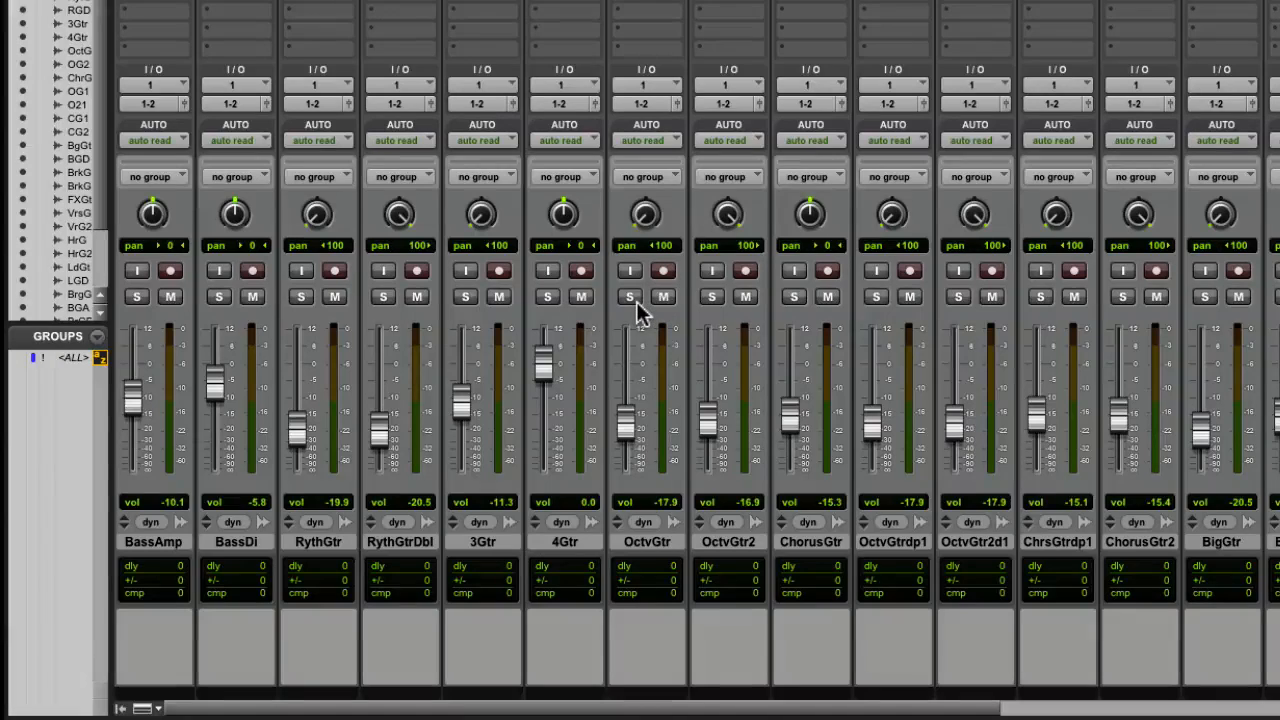
Solo and unsolo all tracks at once, and mute and unmute them the same way
alt+click(630, 297)
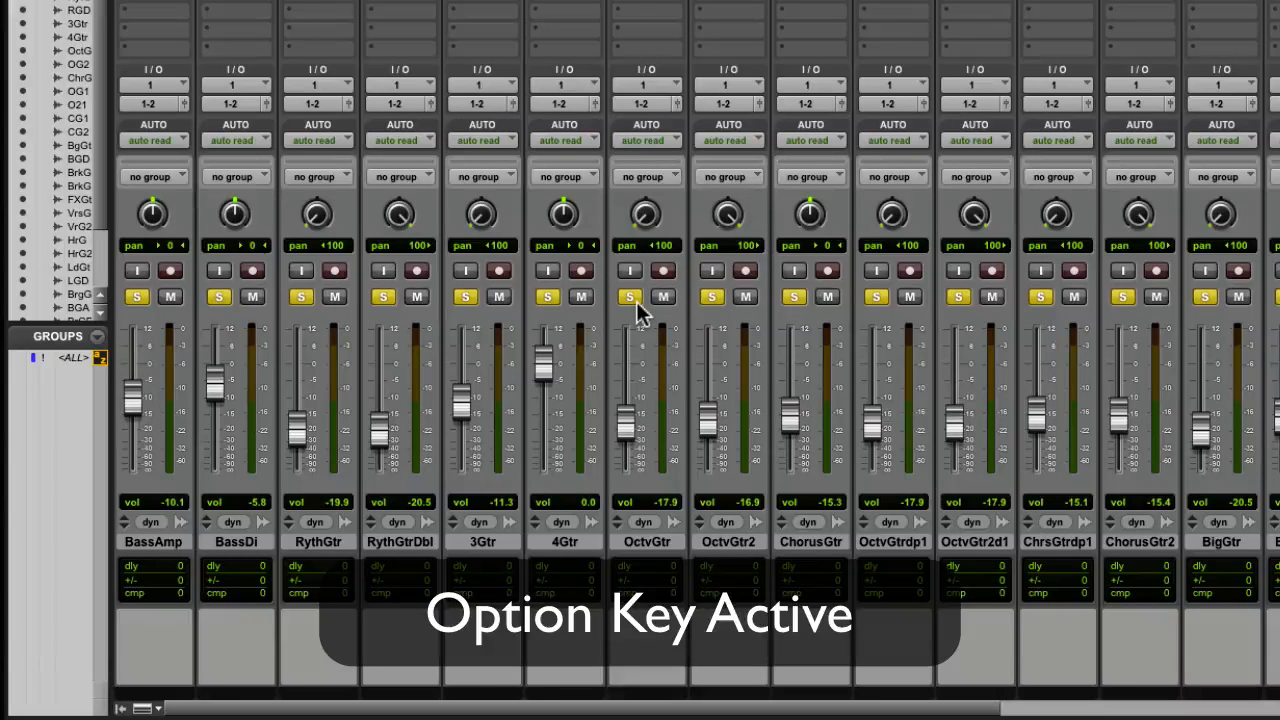
alt+click(636, 301)
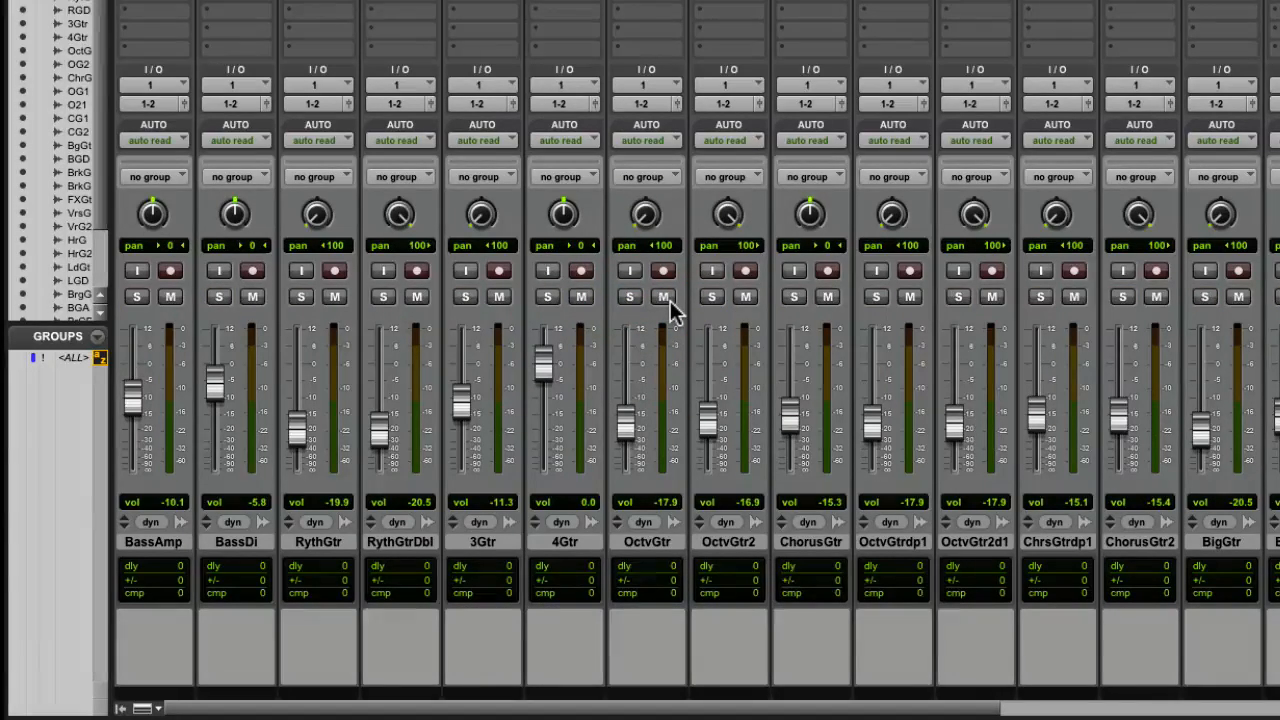
alt+click(664, 297)
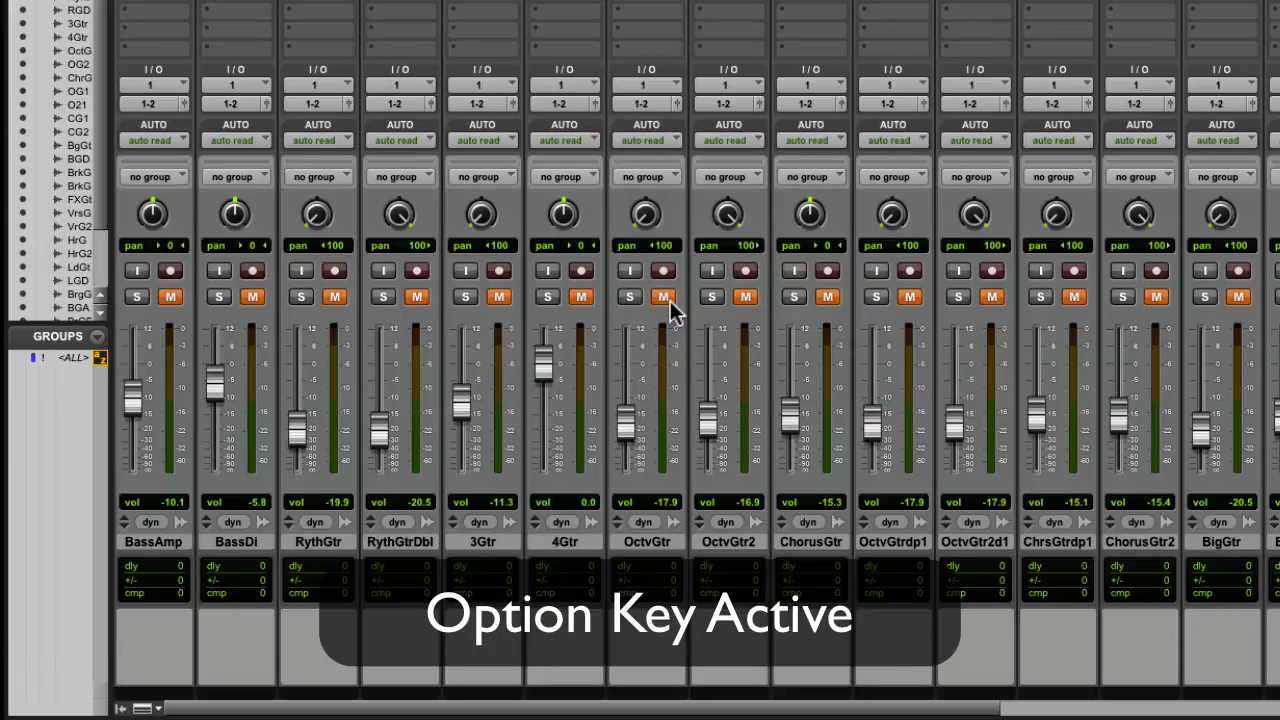
alt+click(664, 297)
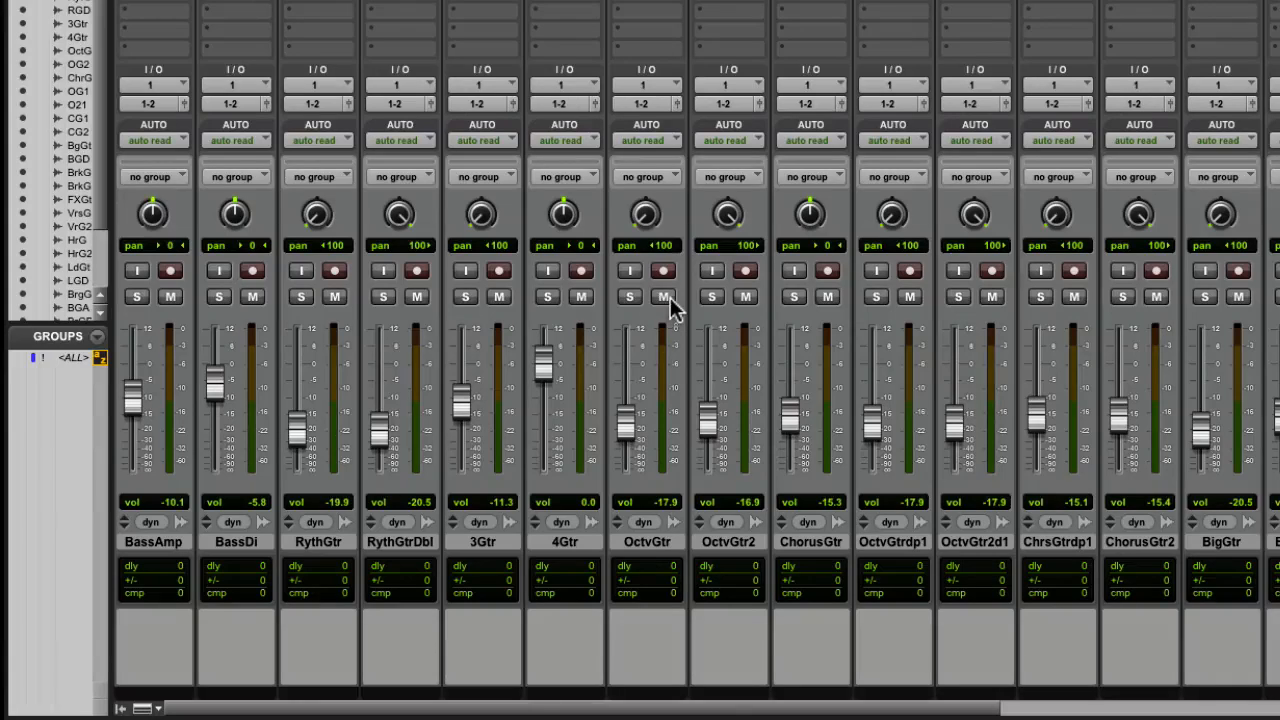
Insert the Trim (mono) plug-in in the last insert slot of all tracks at once
alt+click(538, 48)
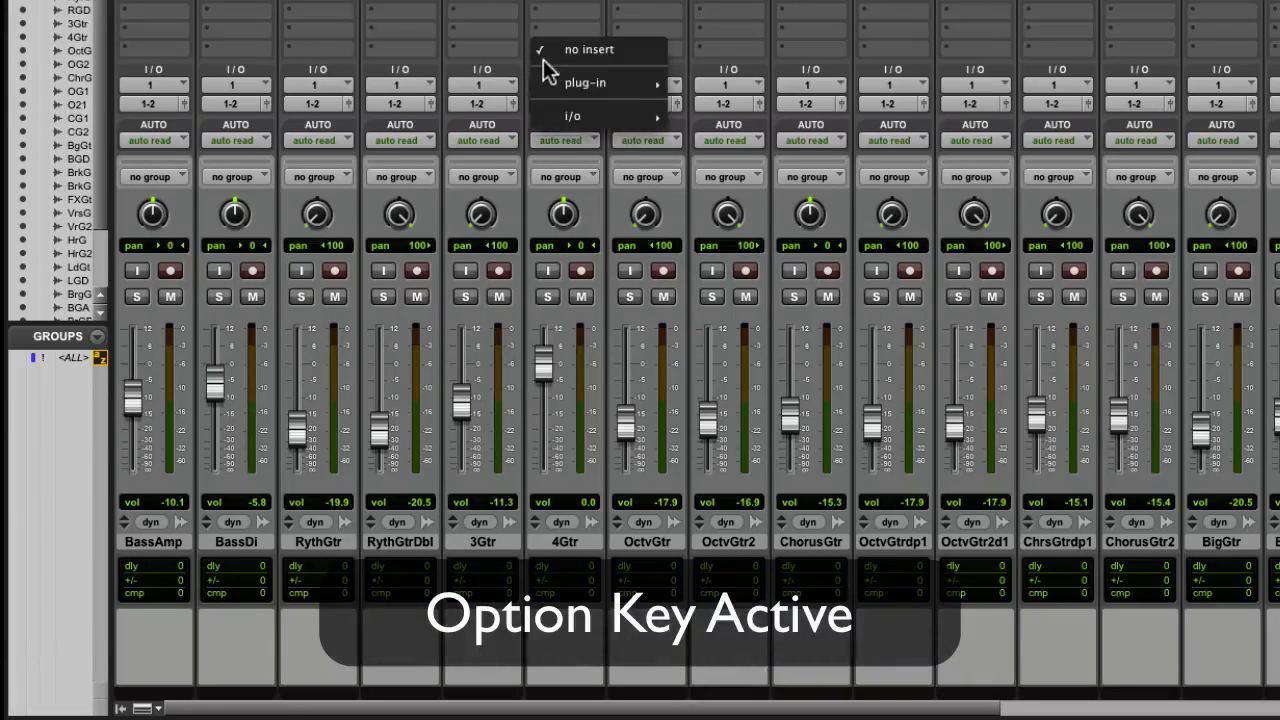
mouse_move(545, 85)
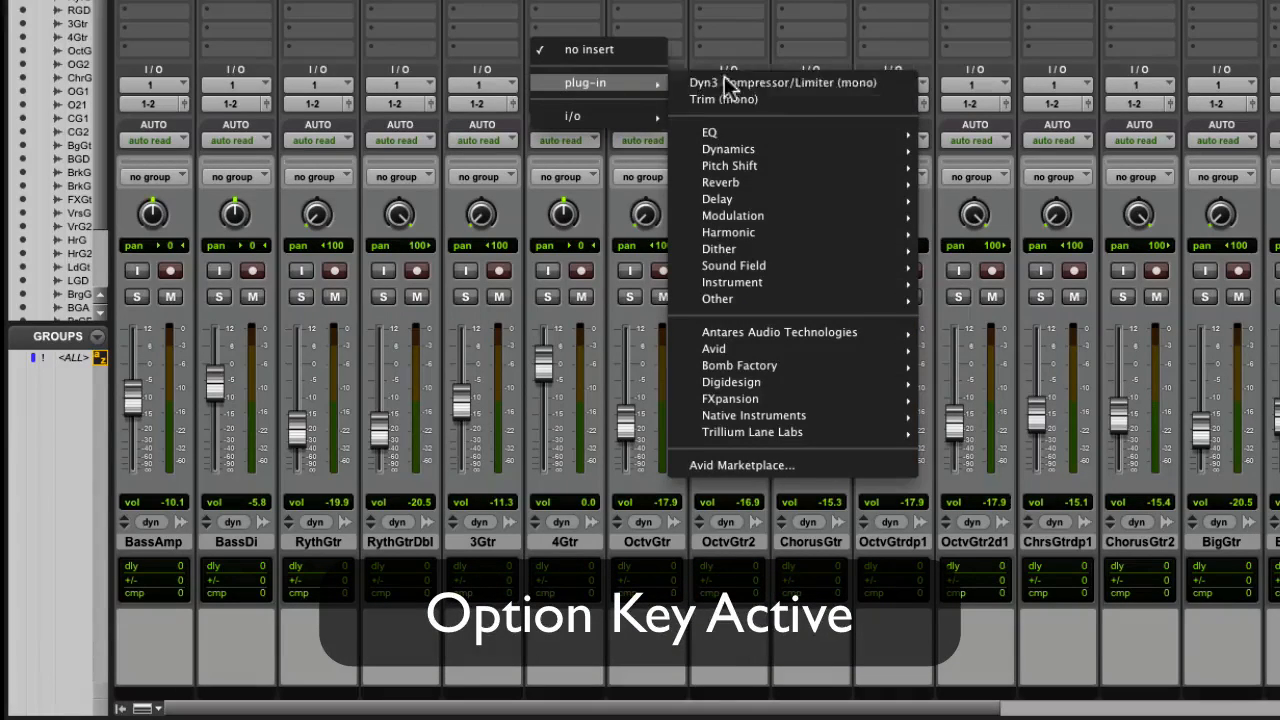
alt+click(814, 97)
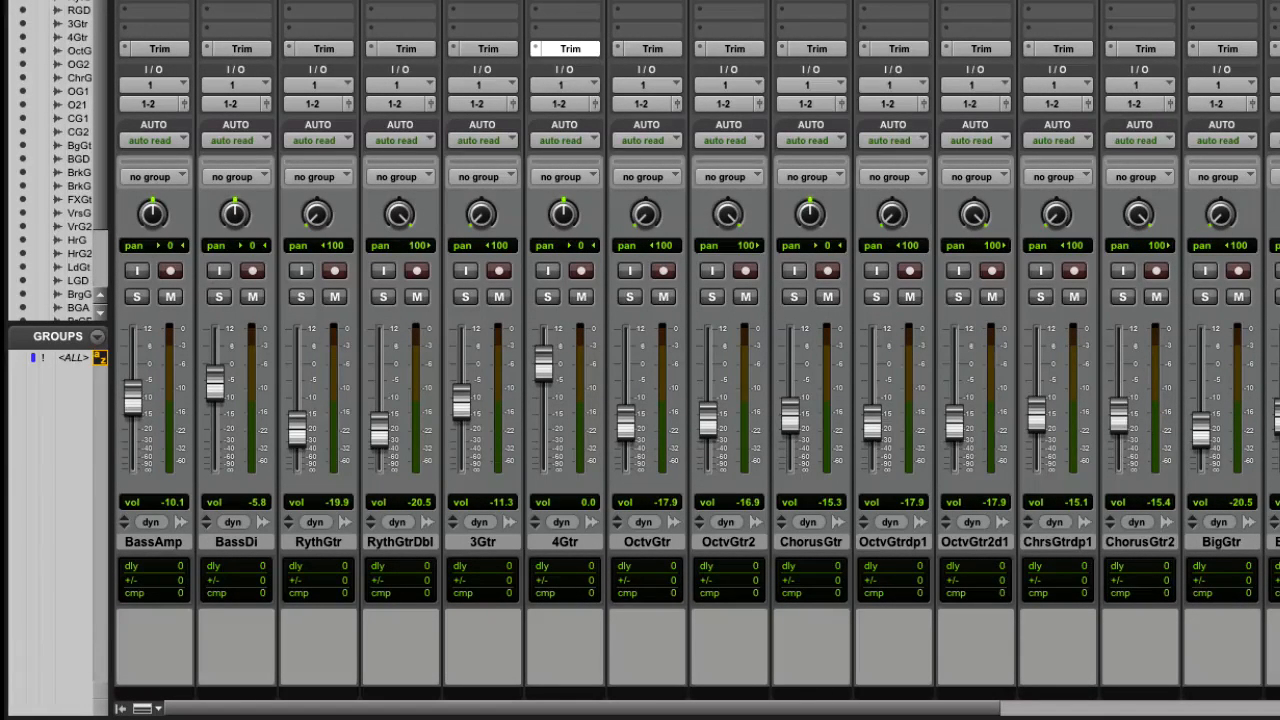
Select and deselect all tracks at once, first from the 3Gtr channel name and again from the track list
alt+click(502, 544)
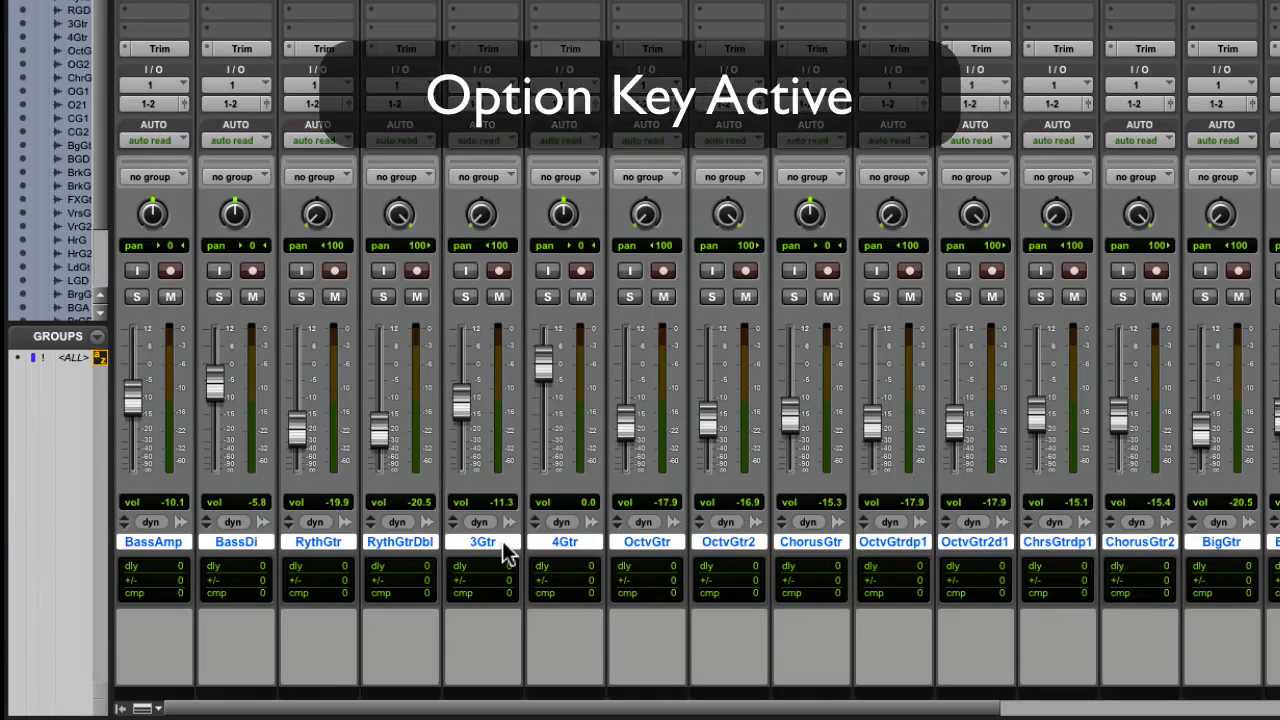
alt+click(502, 541)
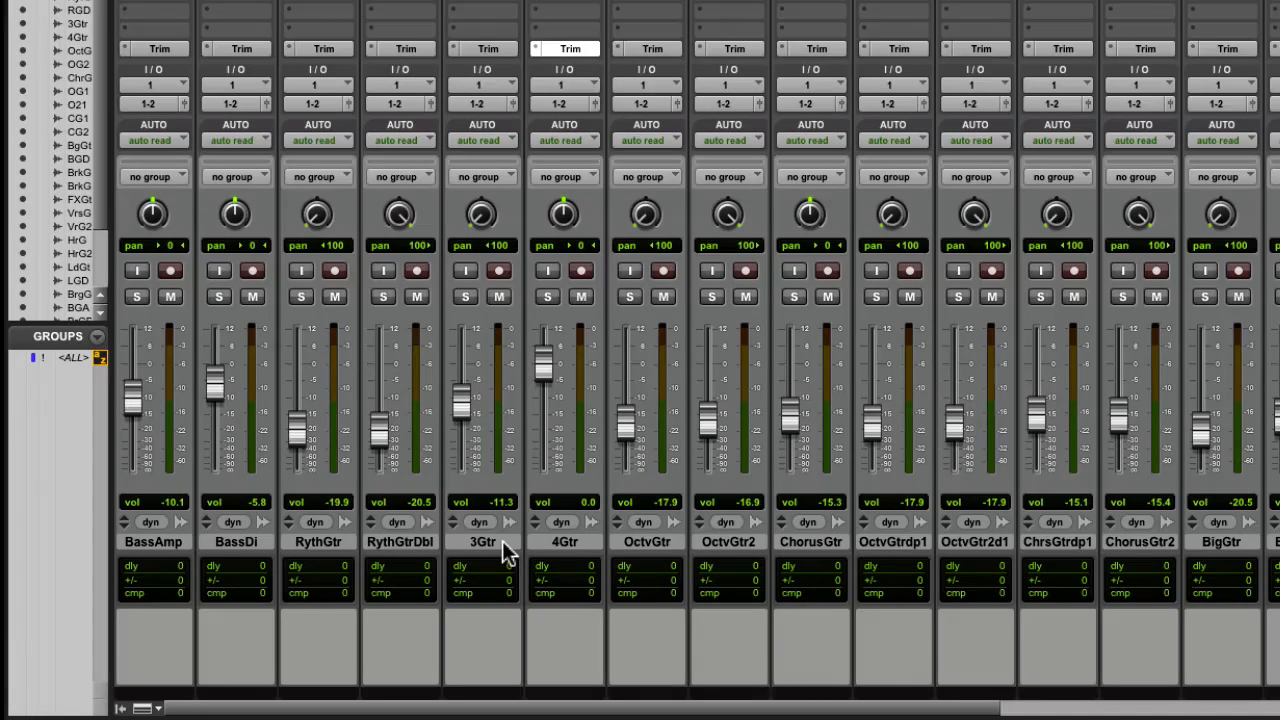
alt+click(78, 212)
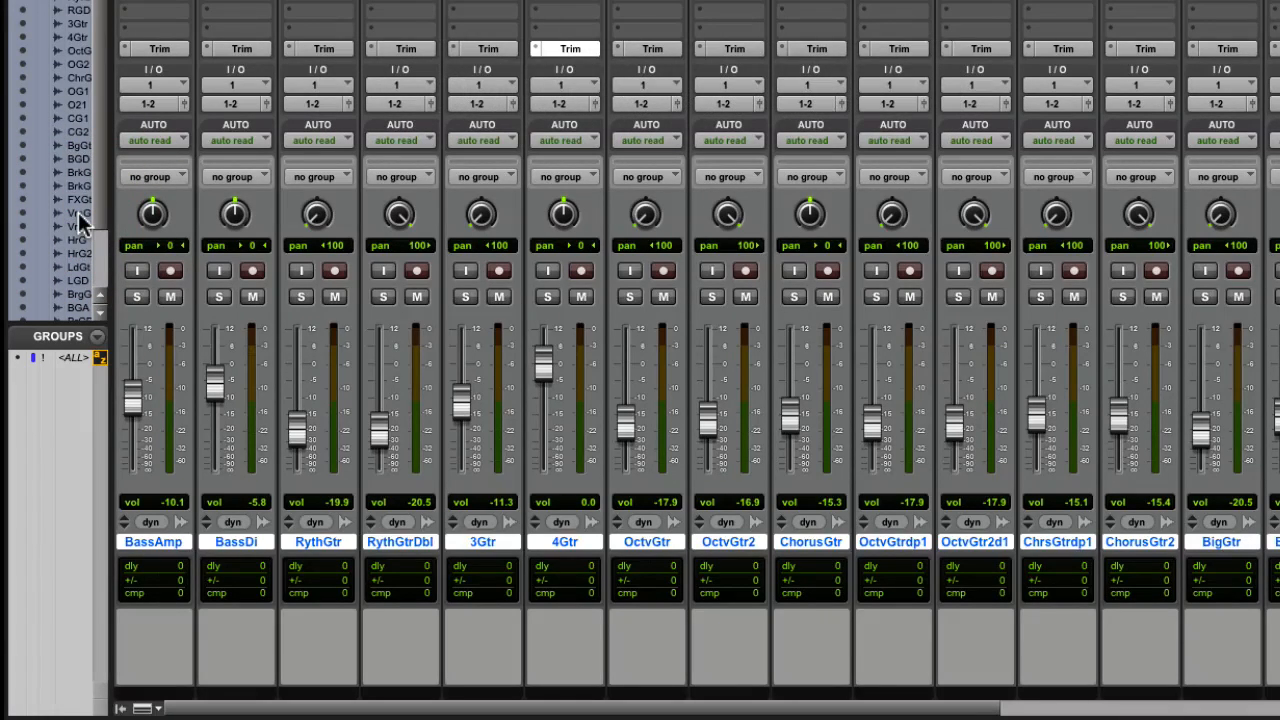
alt+click(78, 212)
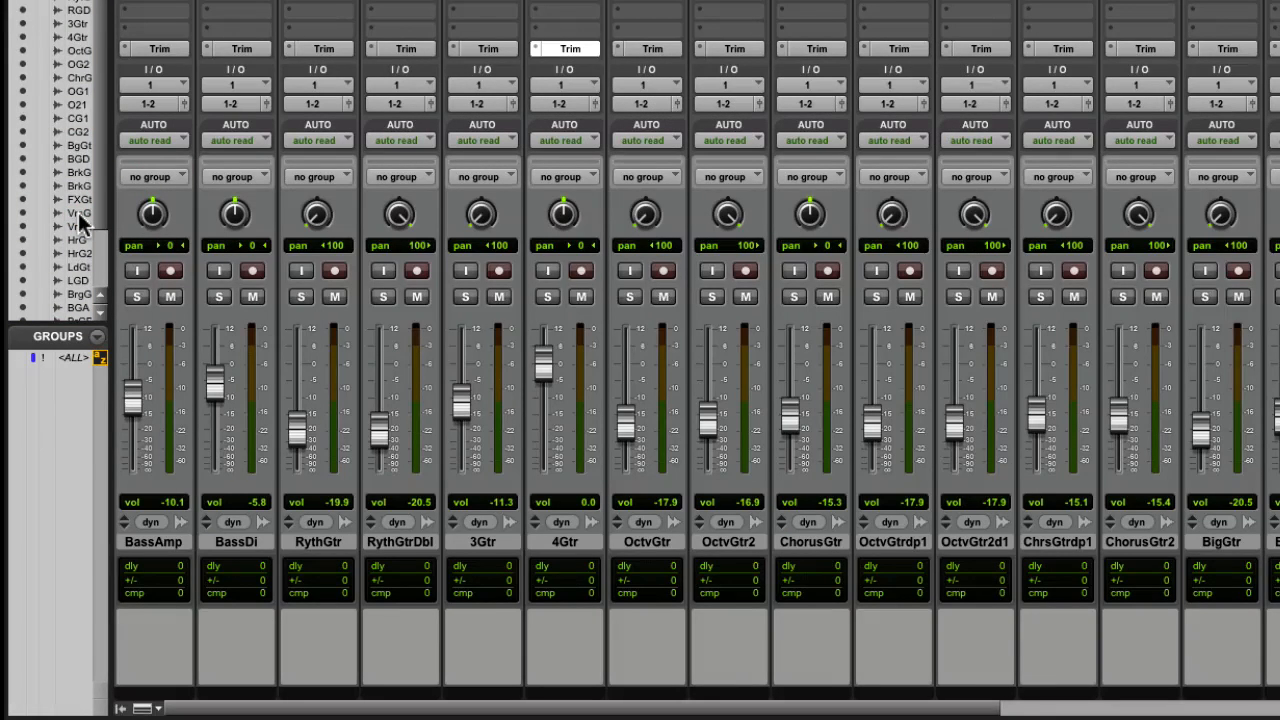
Hide all tracks from the mixer at once and show them again
alt+click(25, 213)
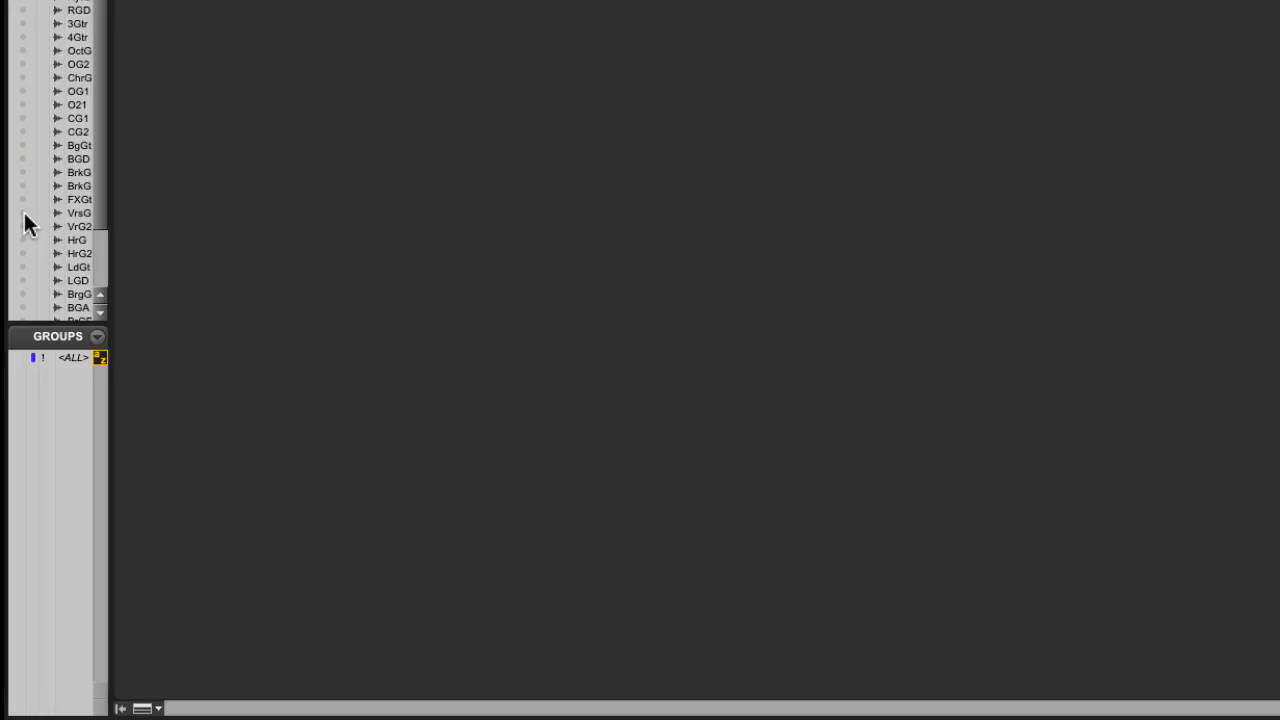
alt+click(25, 214)
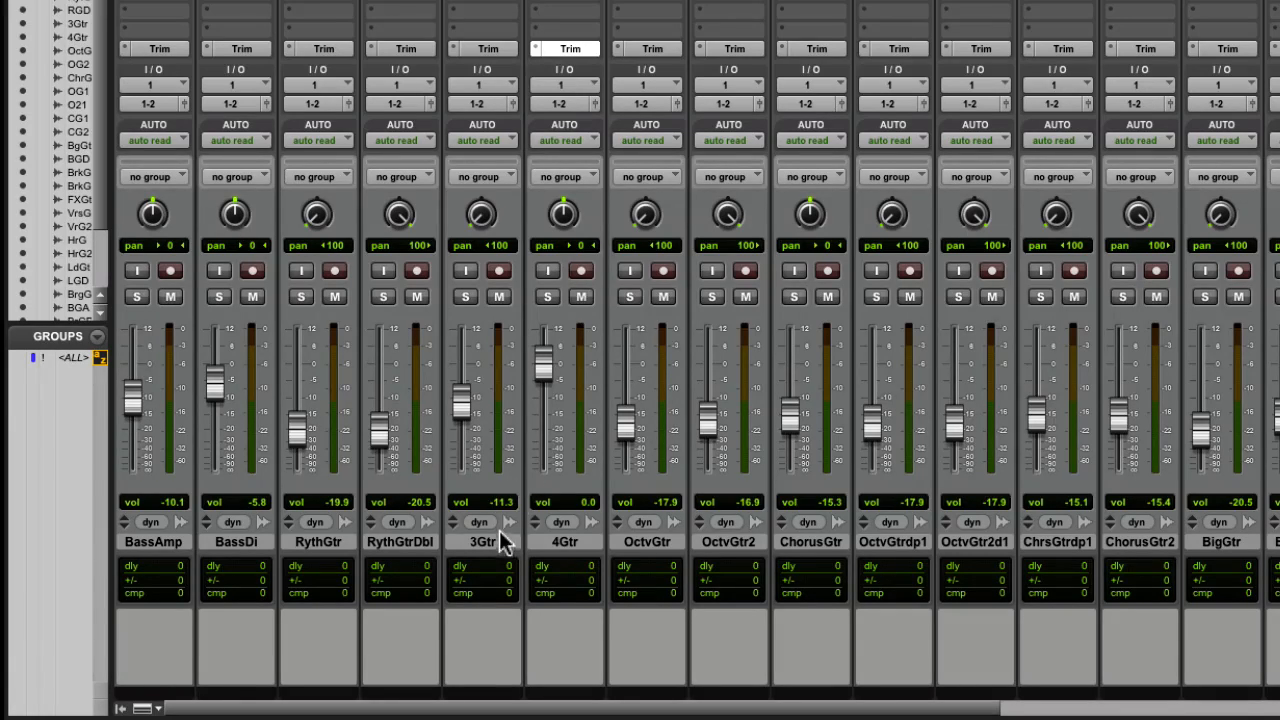
Select the range of tracks from RythGtr to OctvGtr2, extend it to ChrsGtrdp1, and clear the selection
click(346, 546)
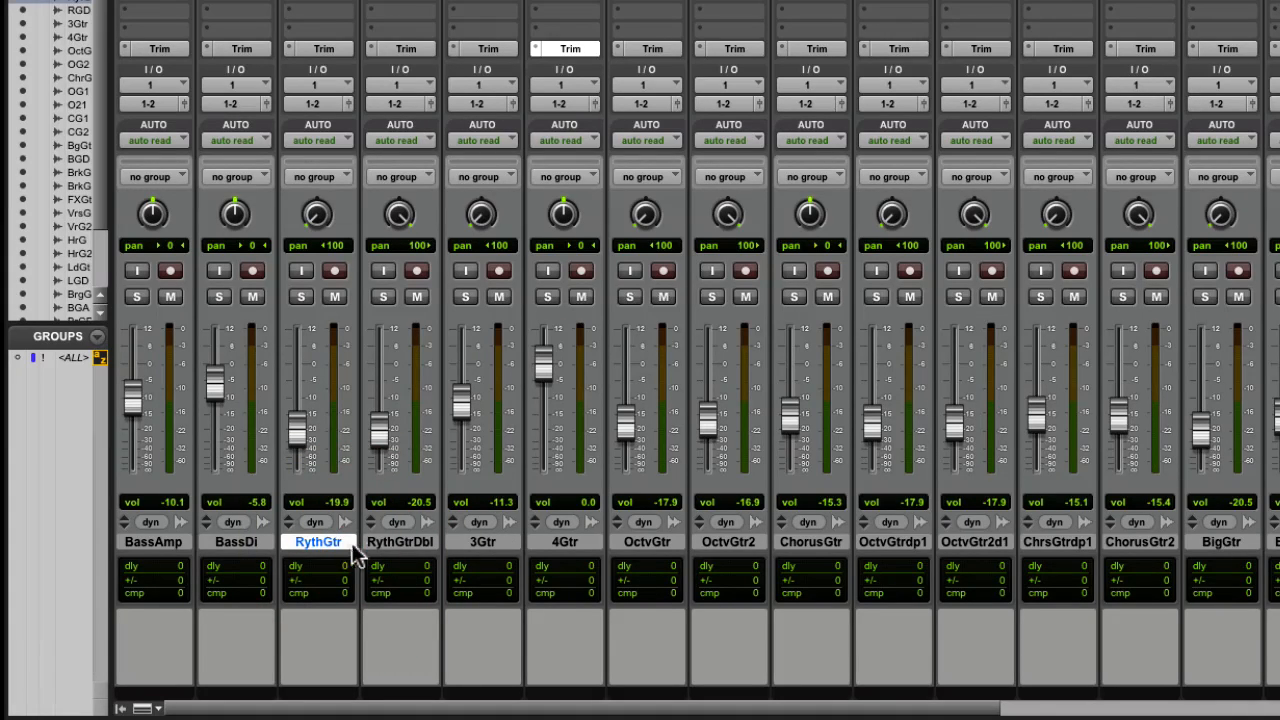
shift+click(734, 542)
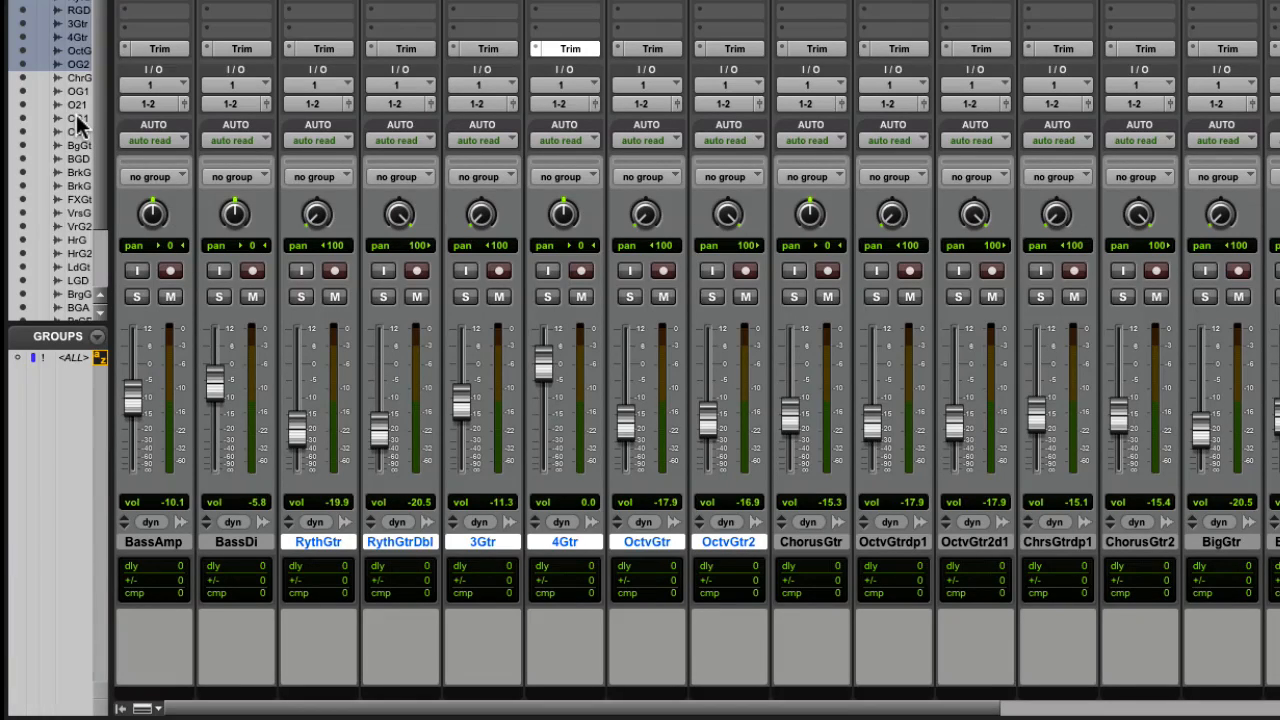
key(shift)
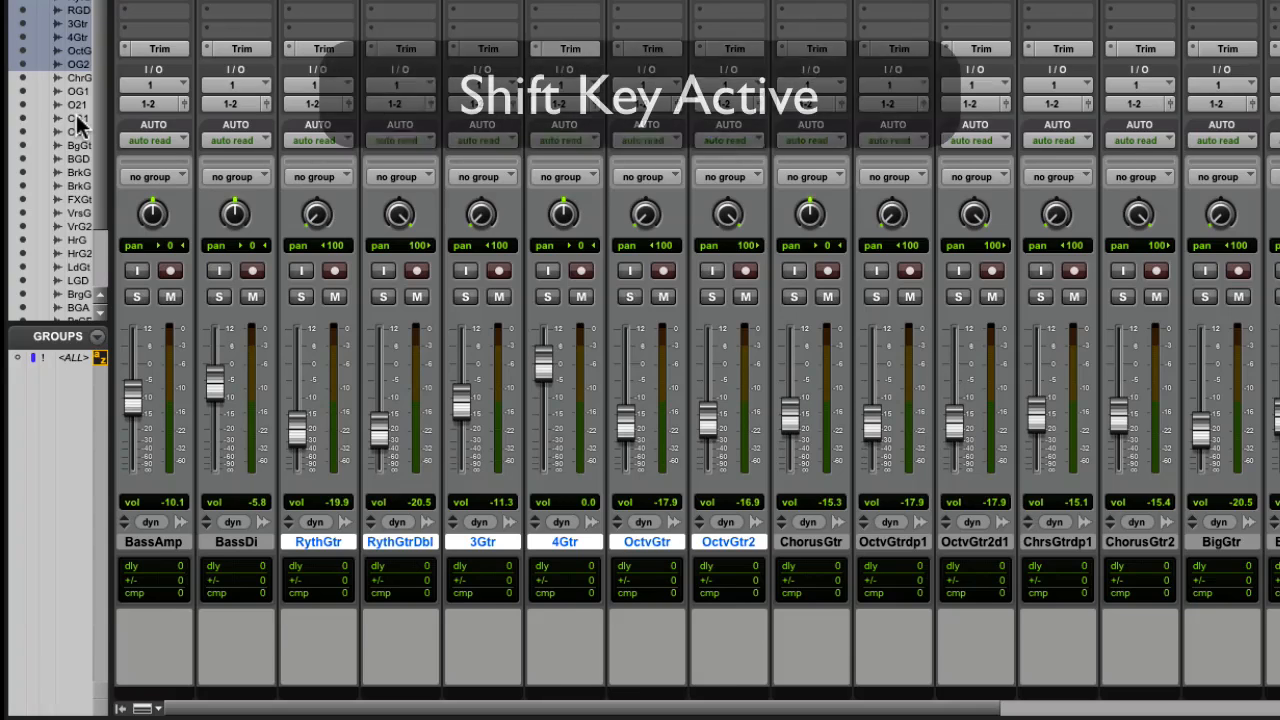
shift+click(79, 119)
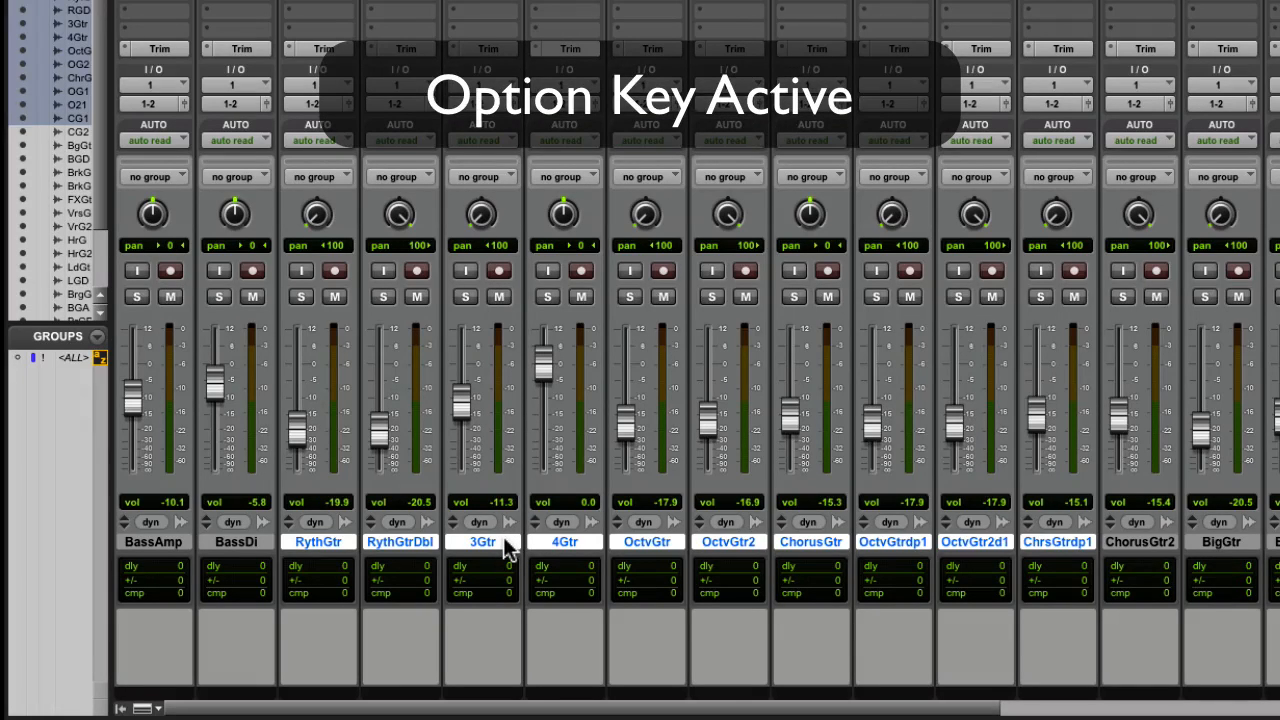
alt+click(503, 540)
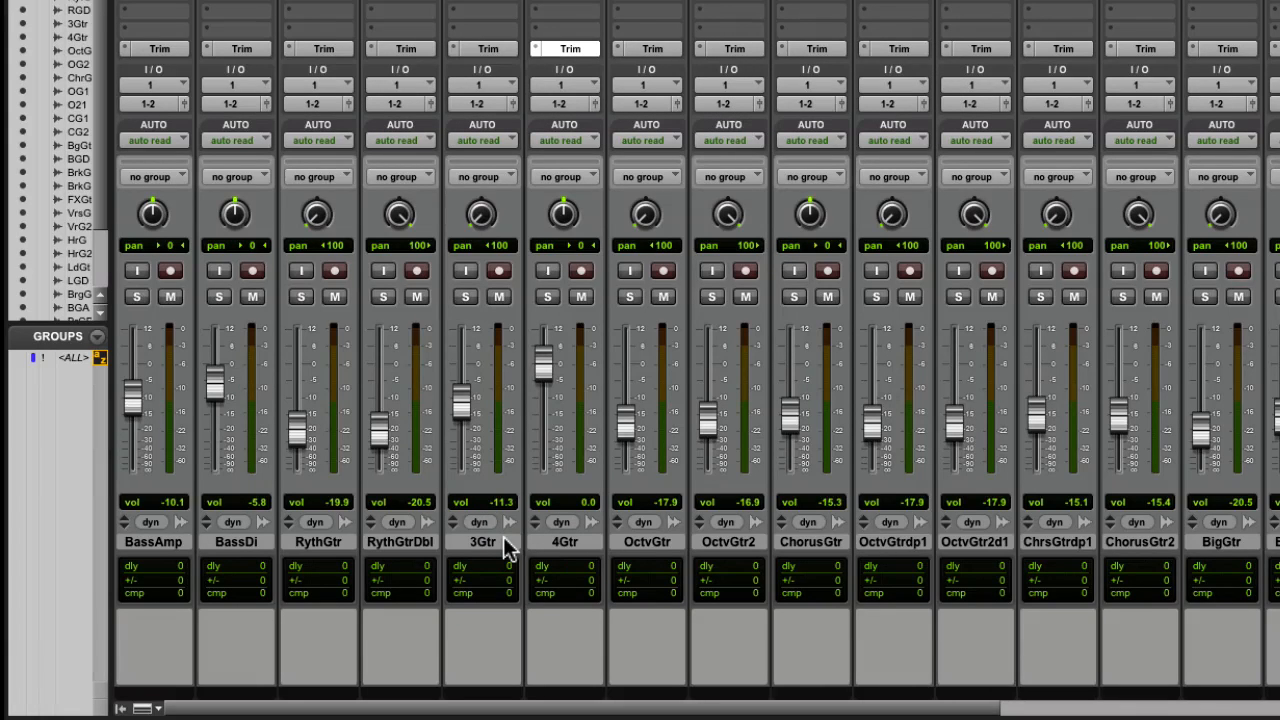
Select the tracks from RythGtr to 4Gtr and reset all their volume faders to 0.0 together
click(332, 541)
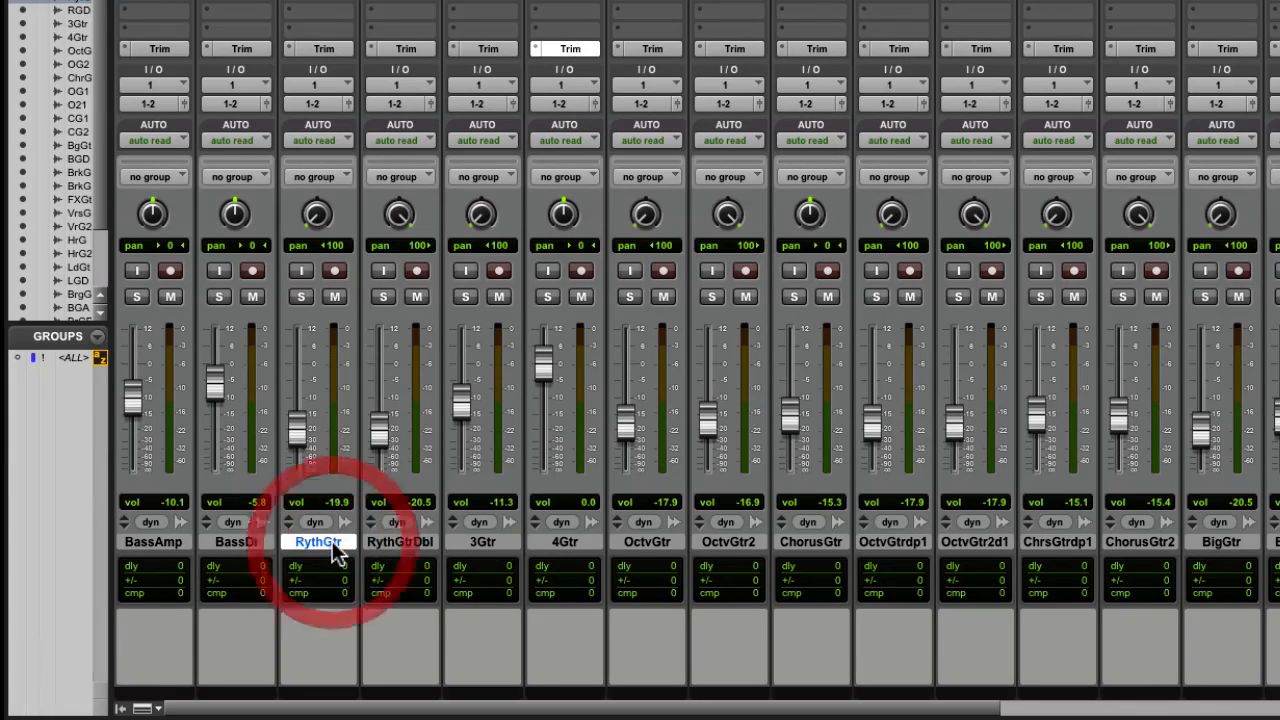
shift+click(550, 542)
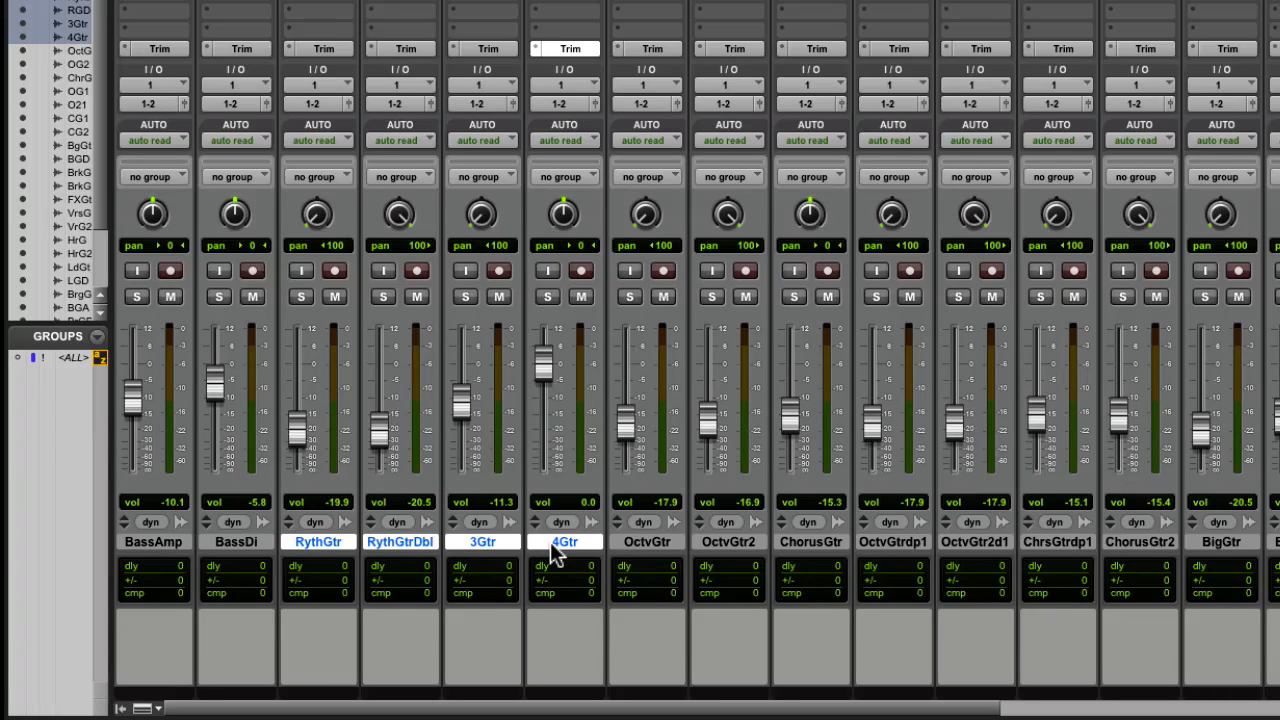
alt+shift+click(466, 409)
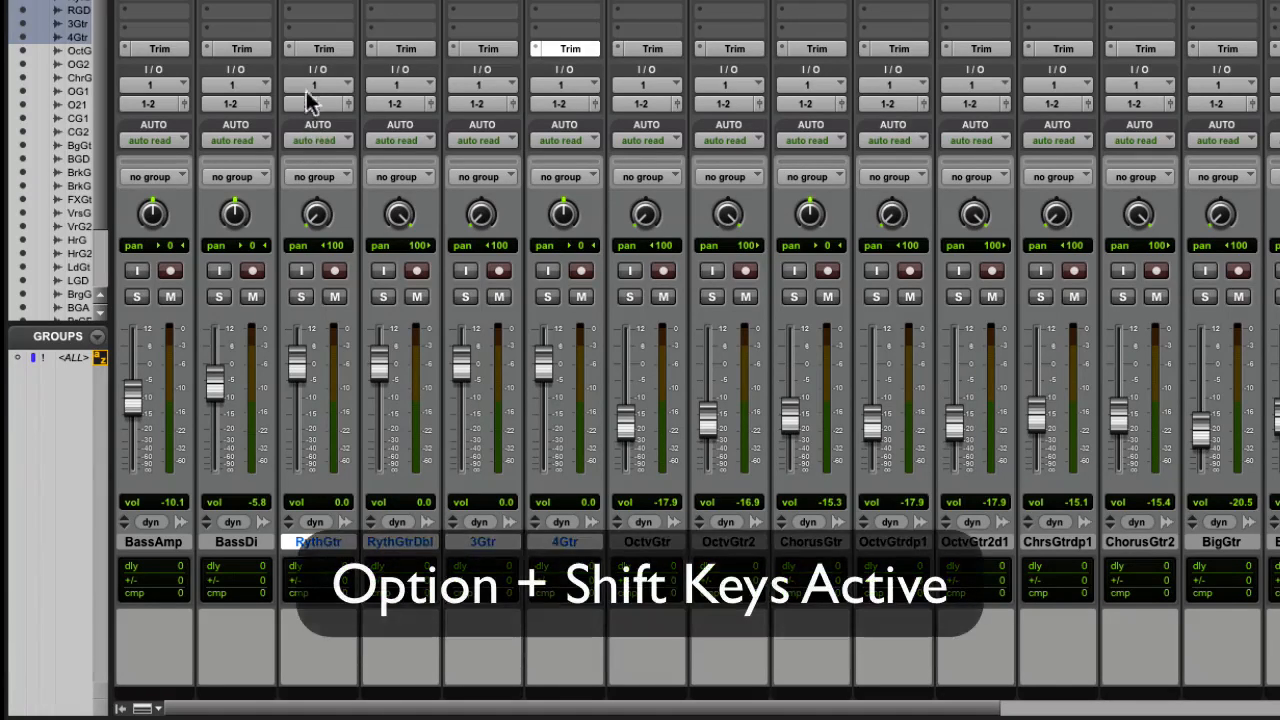
Remove the Trim insert from the selected guitar tracks together by setting the slot to no insert
click(298, 58)
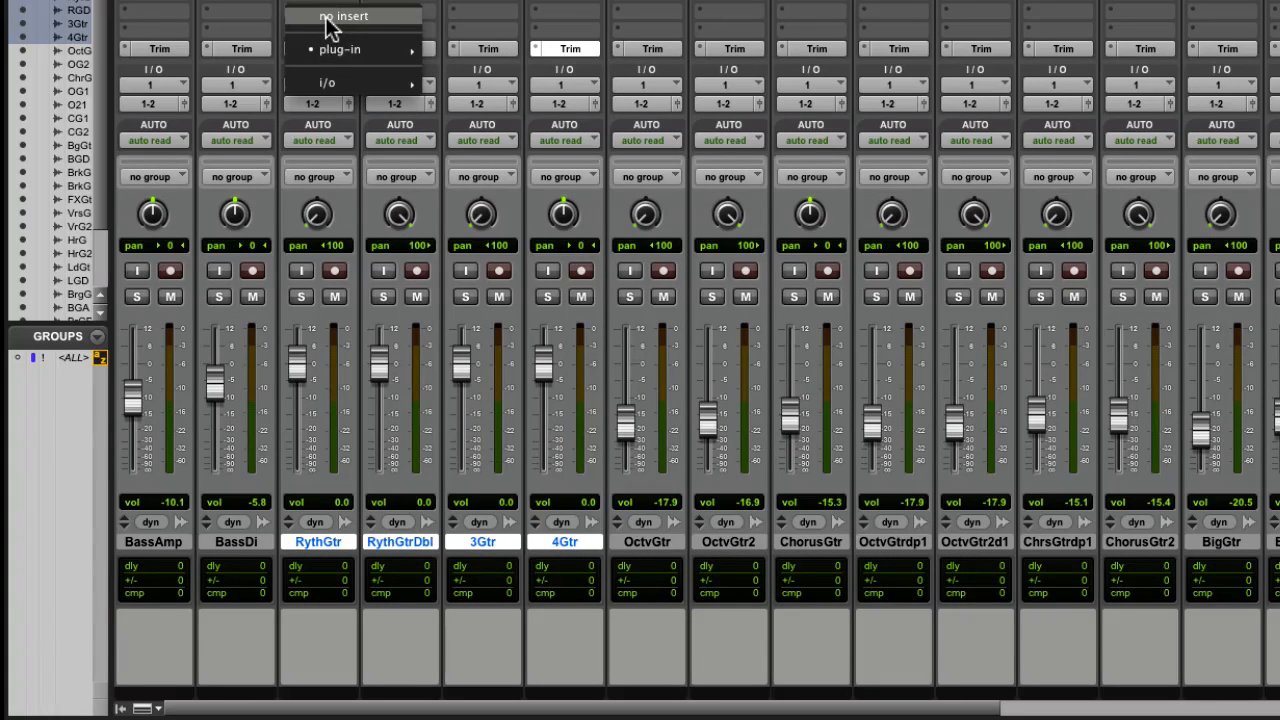
alt+shift+click(330, 18)
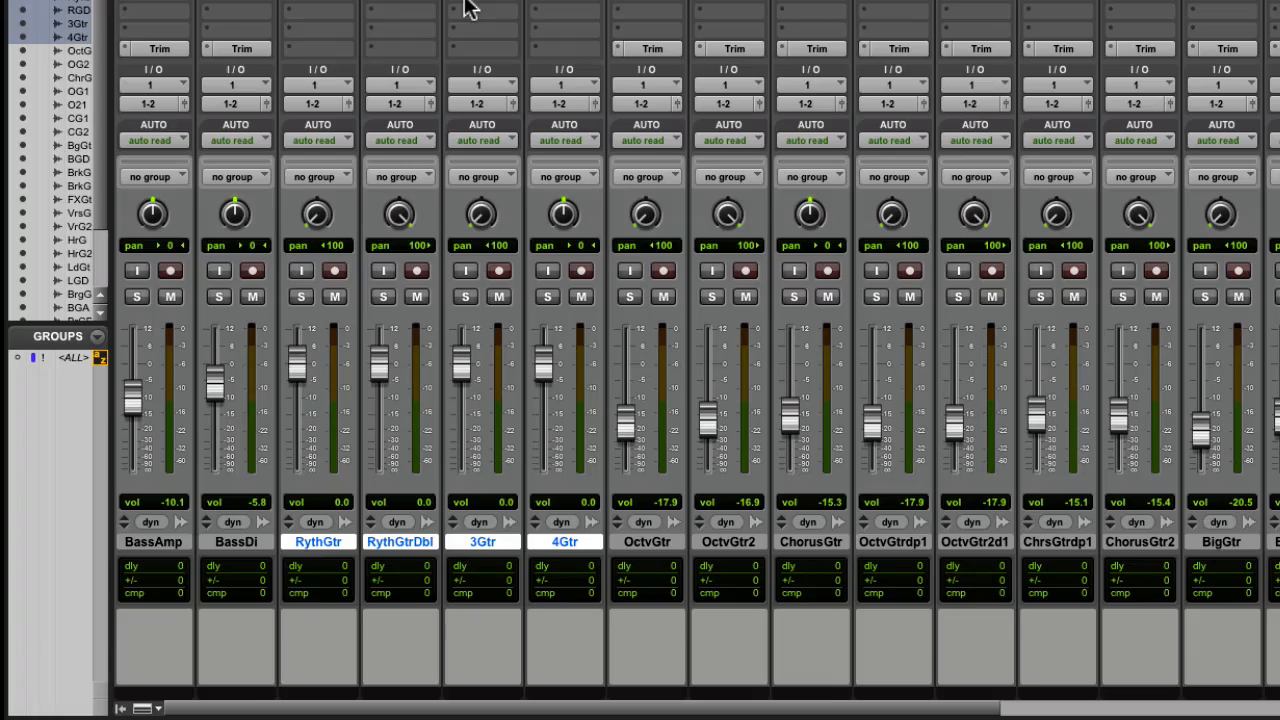
Mute and unmute only the selected guitar tracks together, and solo and unsolo them the same way
alt+shift+click(499, 297)
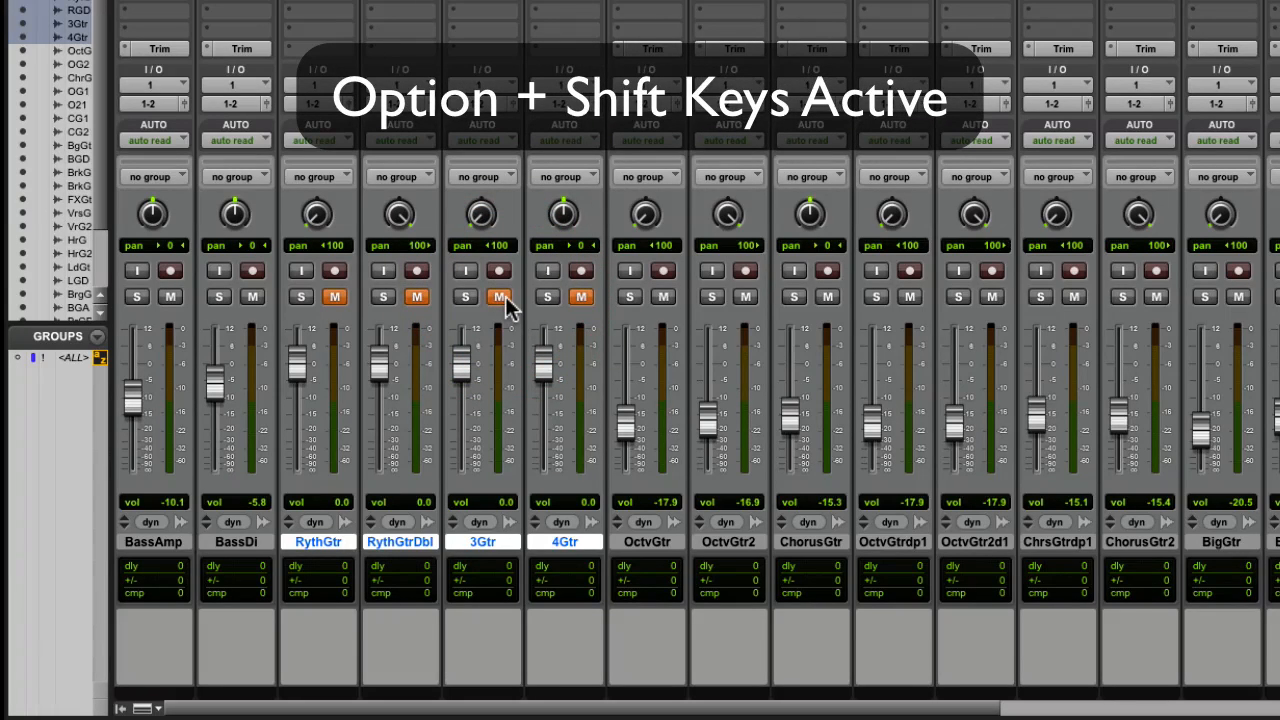
alt+shift+click(501, 297)
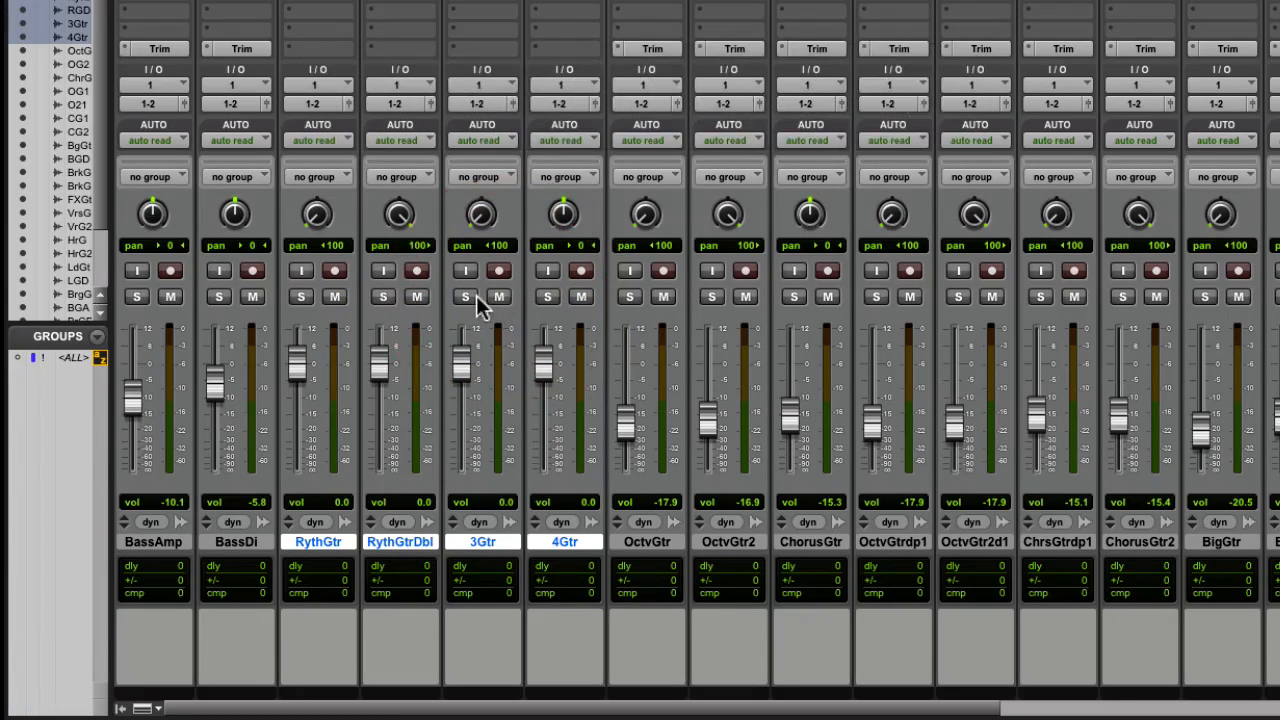
alt+shift+click(474, 297)
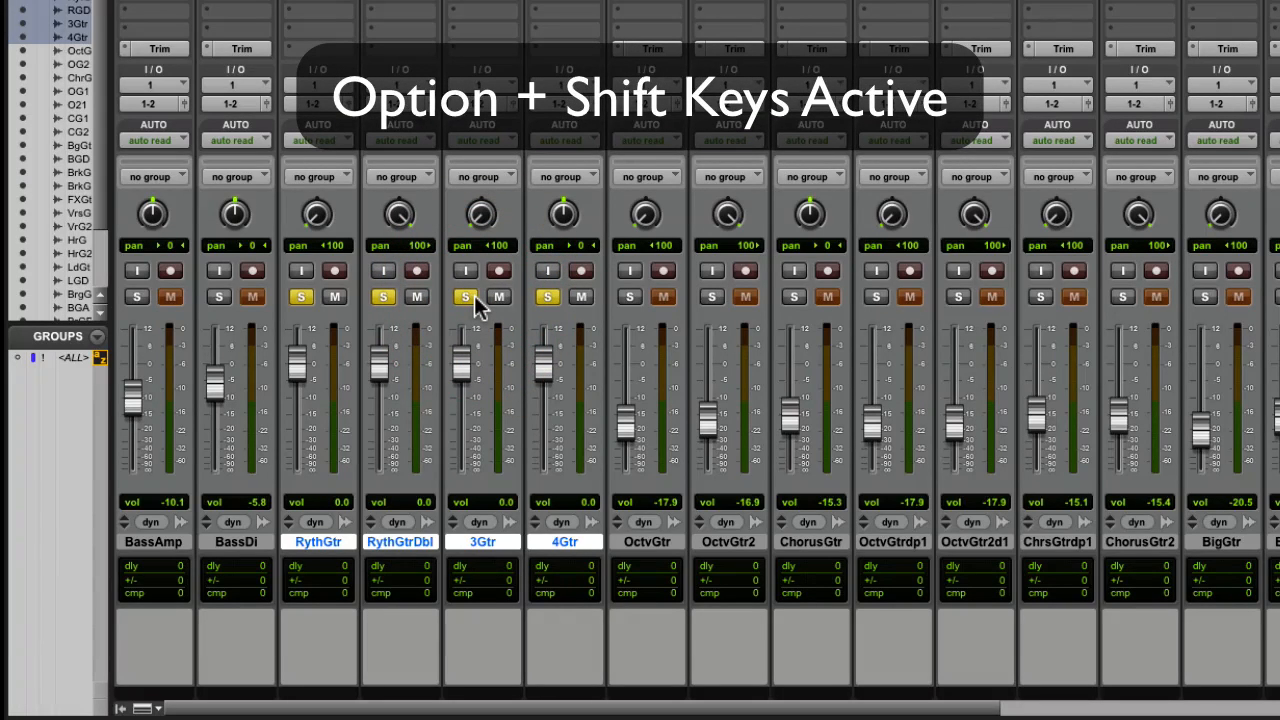
alt+shift+click(474, 300)
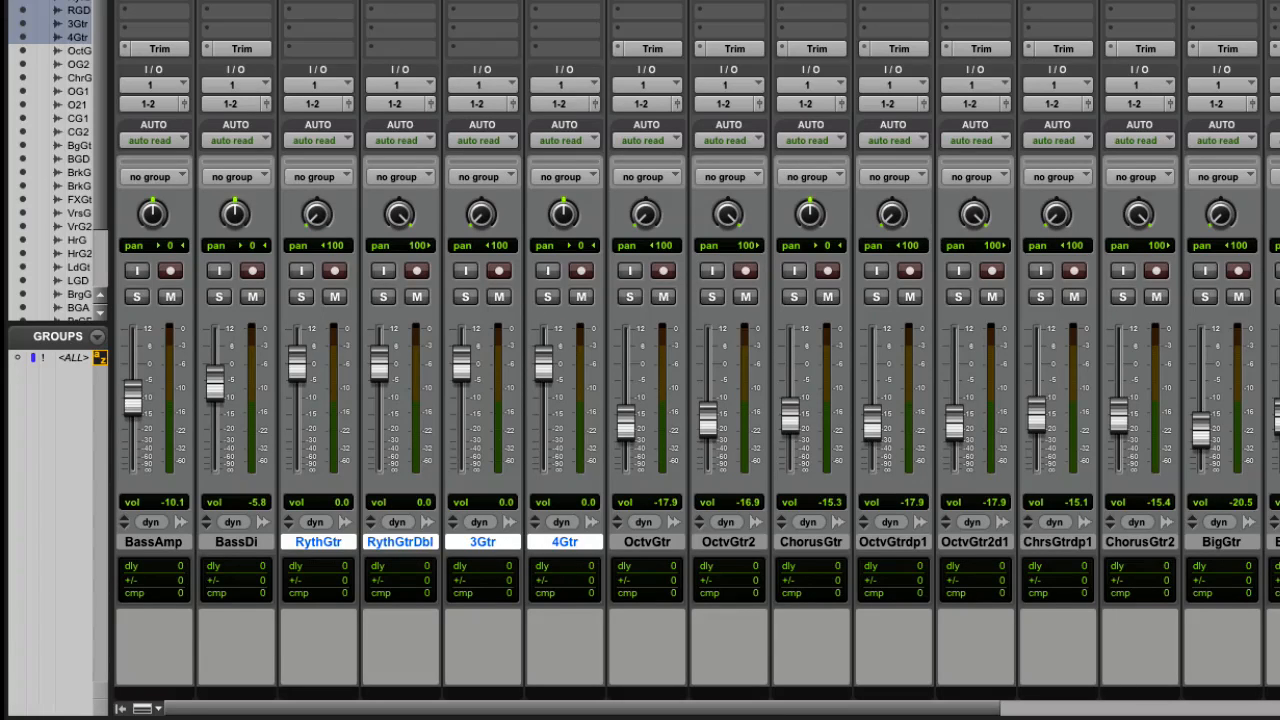
Clear the current track selection and select only the non-adjacent set of BassAmp, RythGtr, 4Gtr and OctvGtr
alt+click(510, 545)
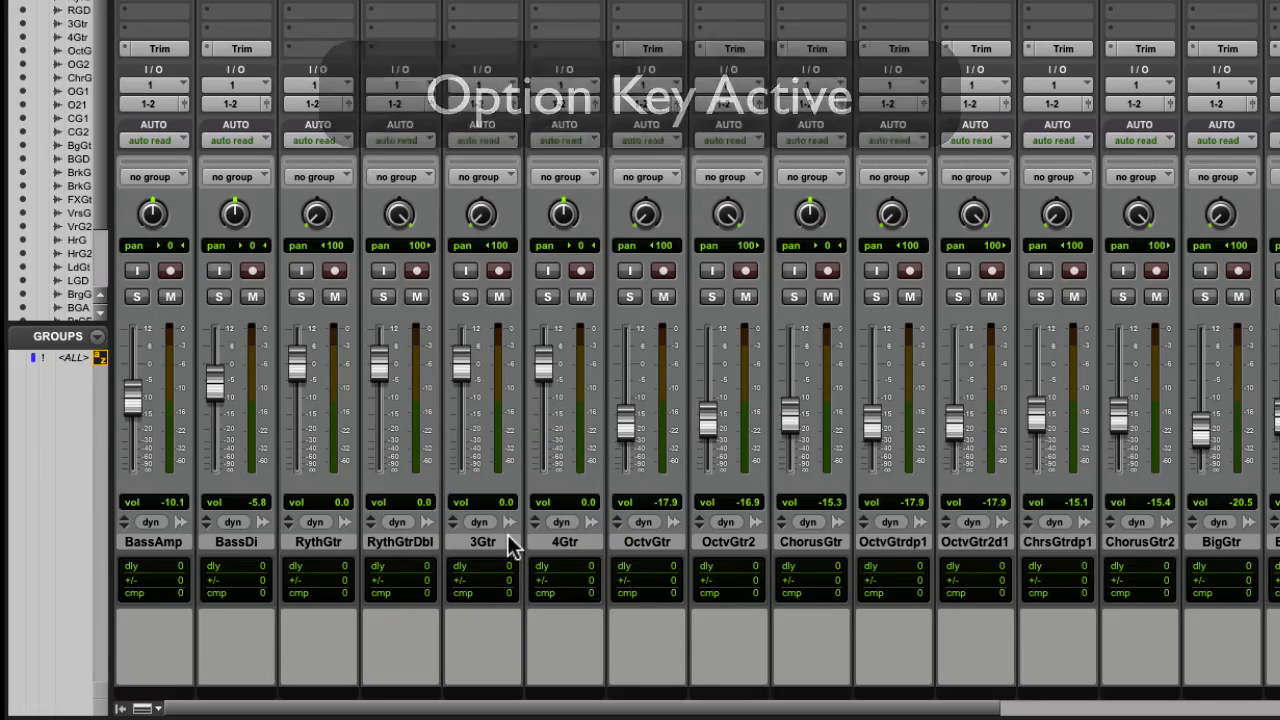
click(179, 538)
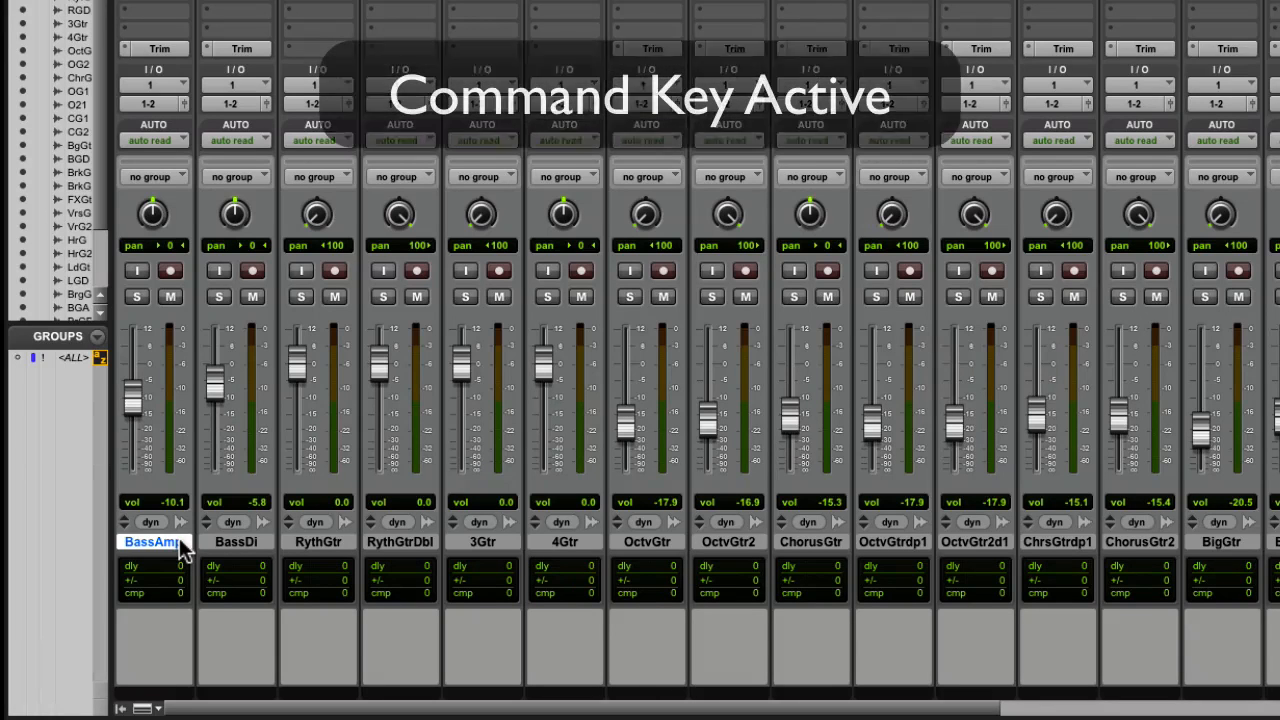
super+click(313, 542)
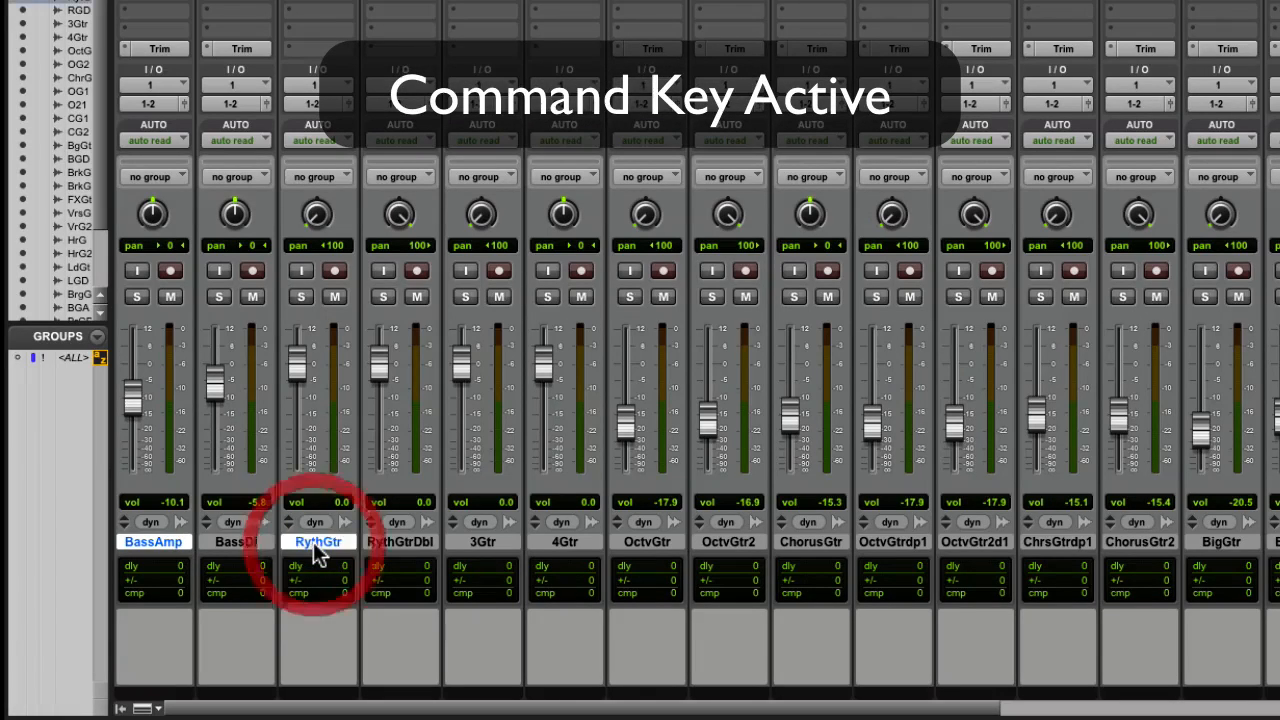
super+click(540, 542)
super+click(659, 542)
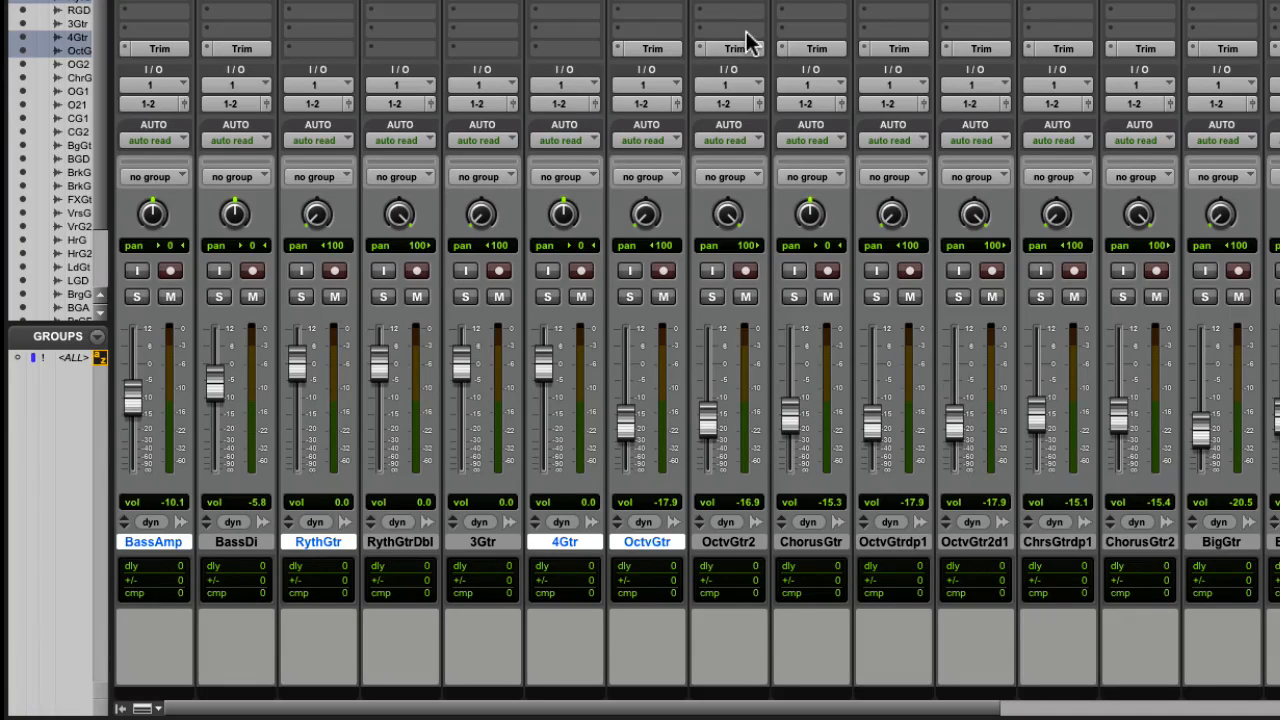
Add the D3 ComLim plug-in to the insert slot above Trim on all selected tracks together, and clear the track selection
alt+shift+click(620, 38)
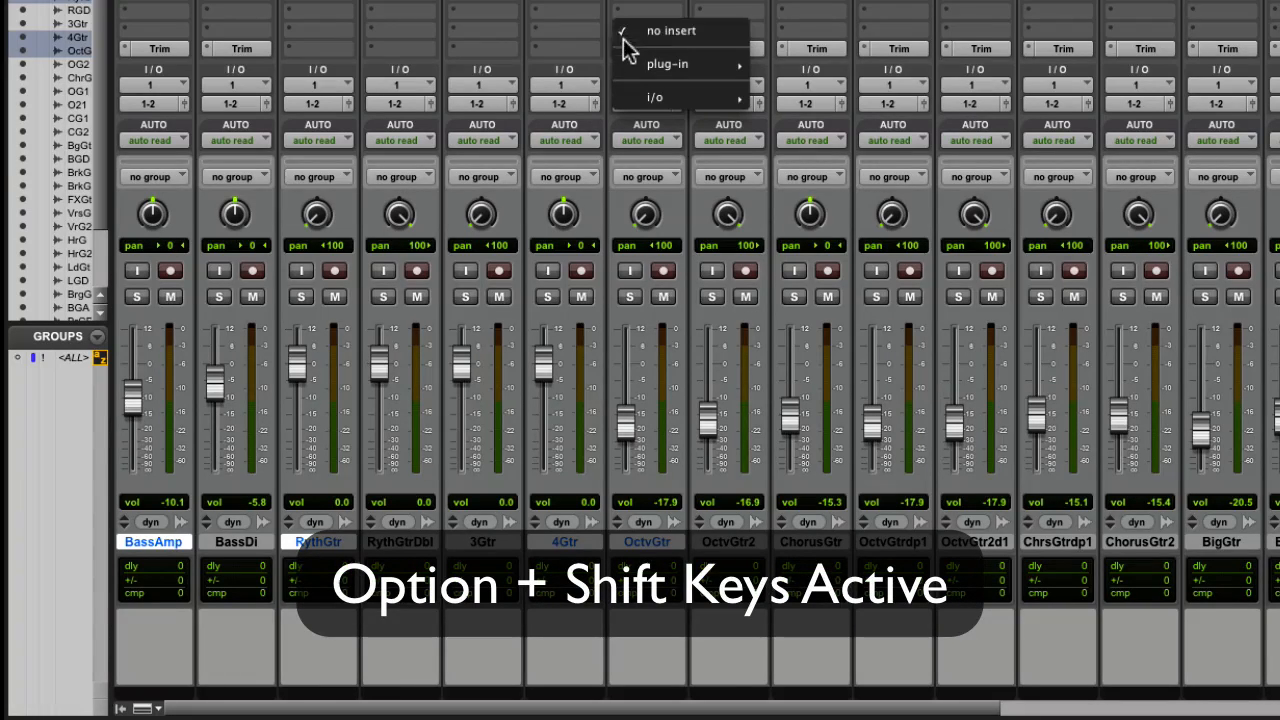
mouse_move(627, 66)
click(773, 62)
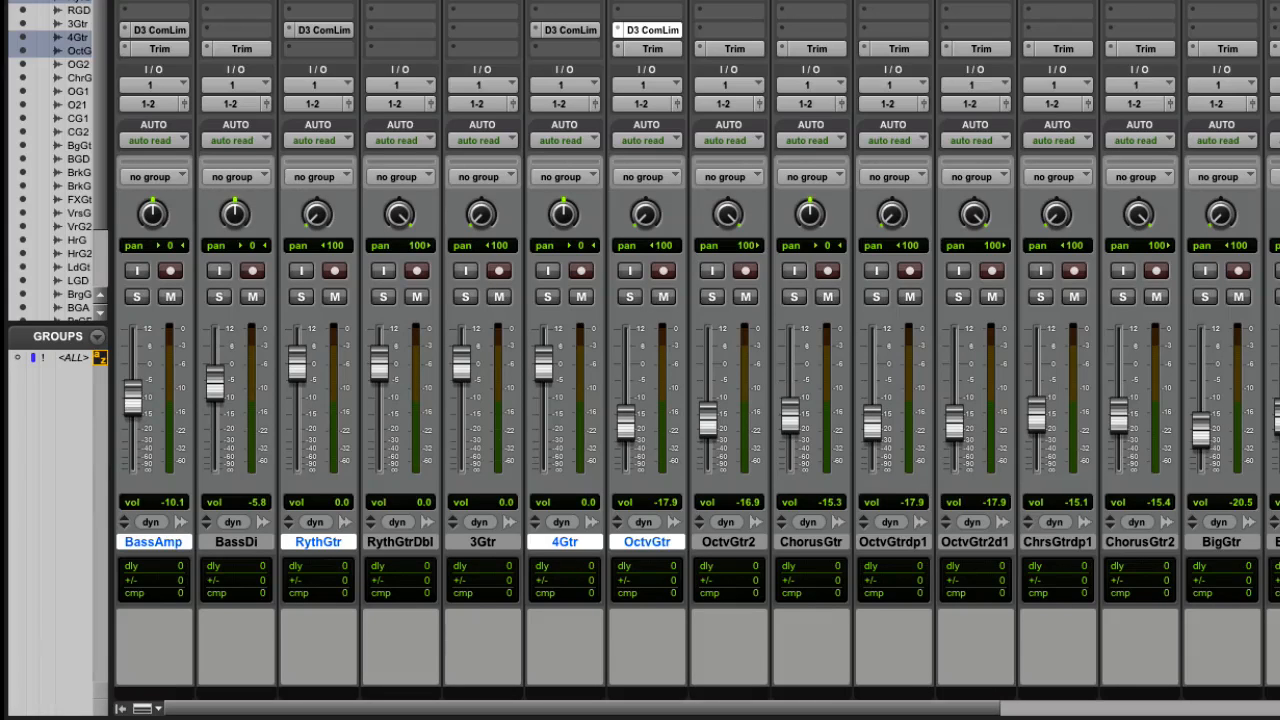
alt+click(171, 545)
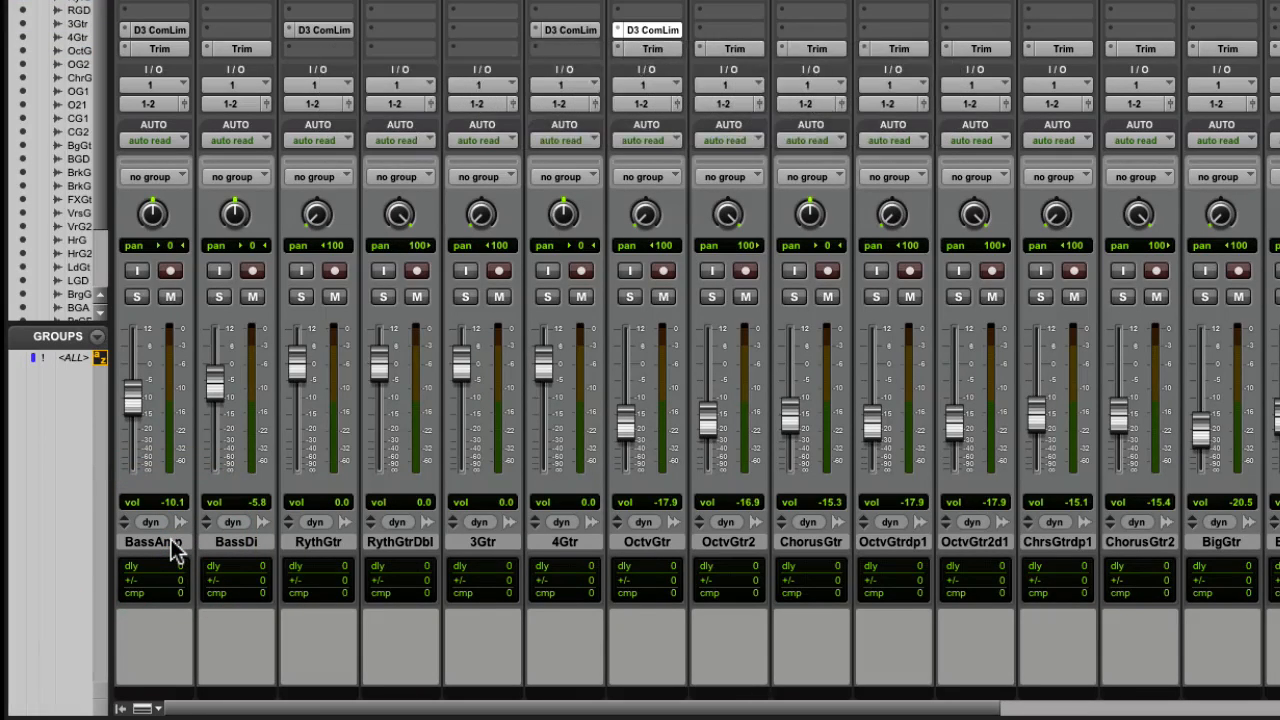
Select the tracks from BassAmp to 4Gtr and assign their inputs to consecutive mono buses, starting with Bus 1 (Mono) on BassAmp
click(171, 543)
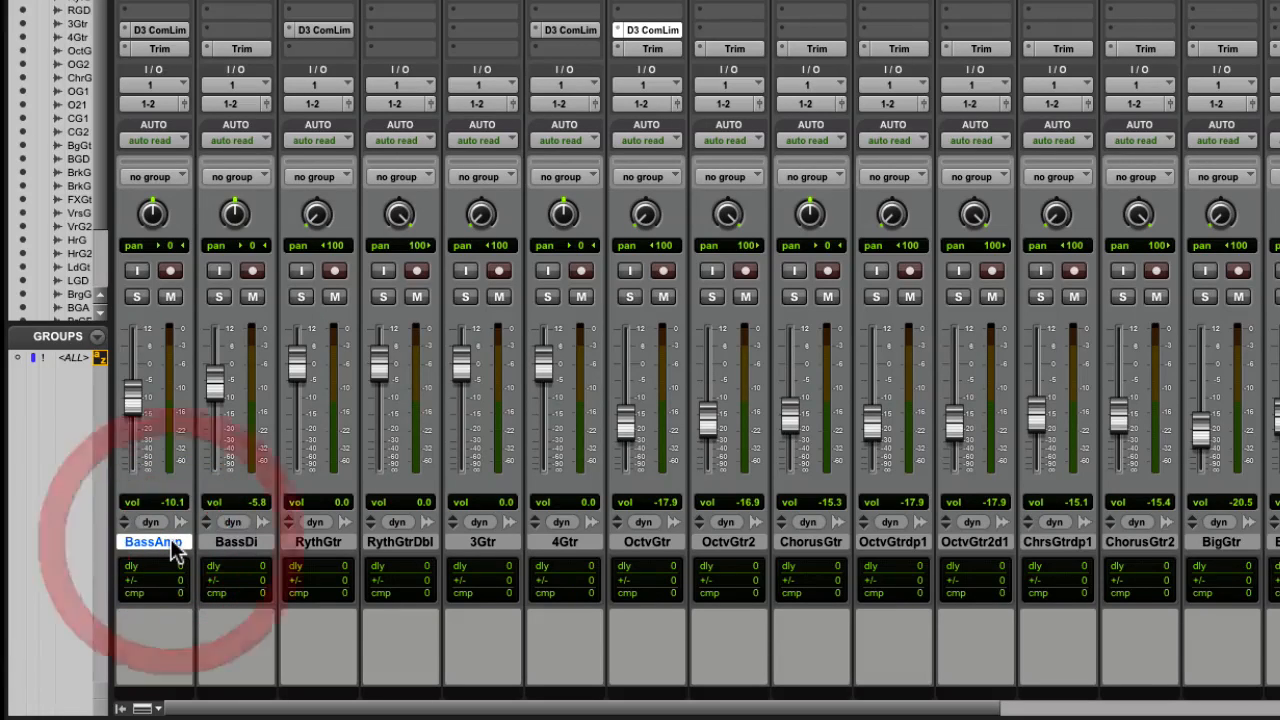
shift+click(575, 541)
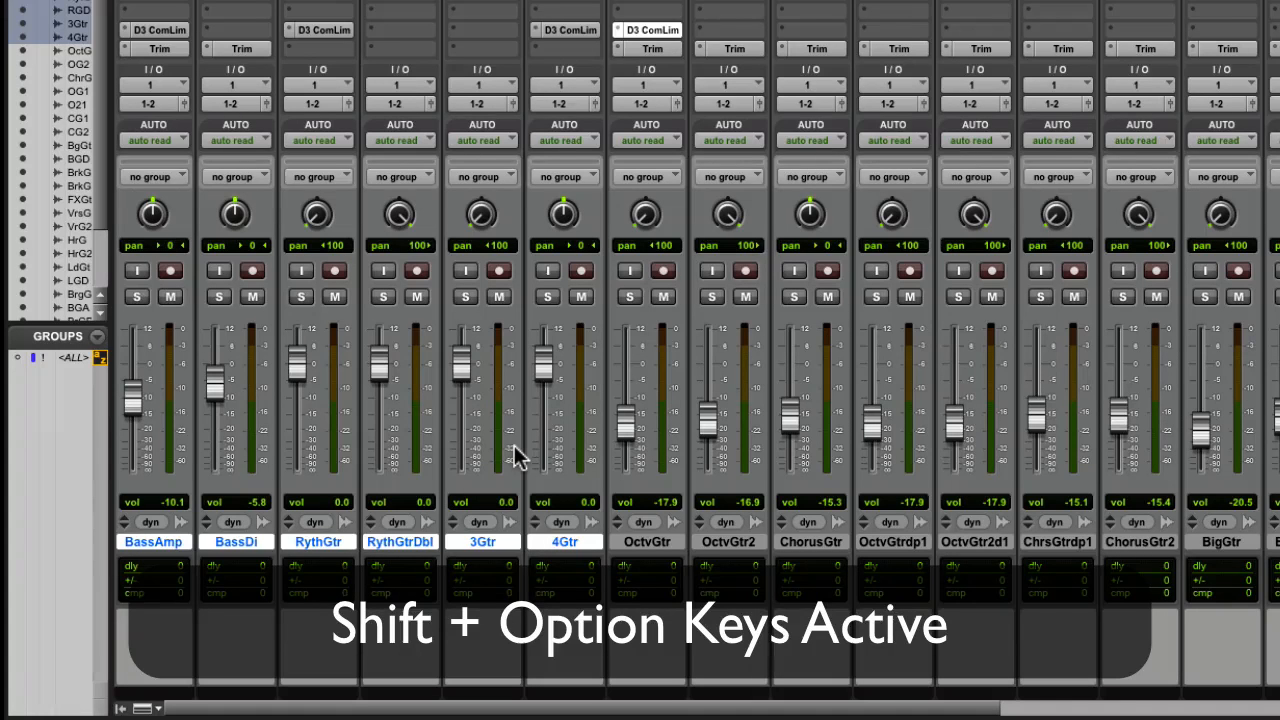
alt+shift+super+click(147, 93)
mouse_move(152, 101)
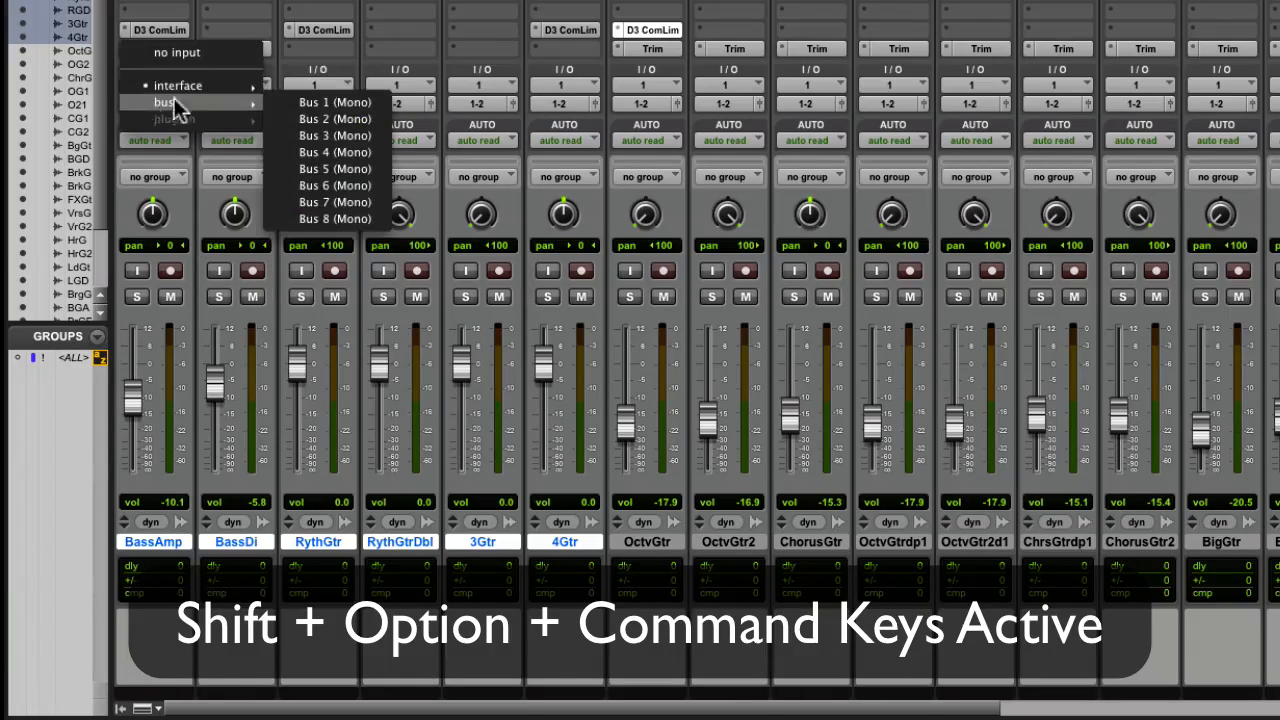
alt+shift+super+click(339, 102)
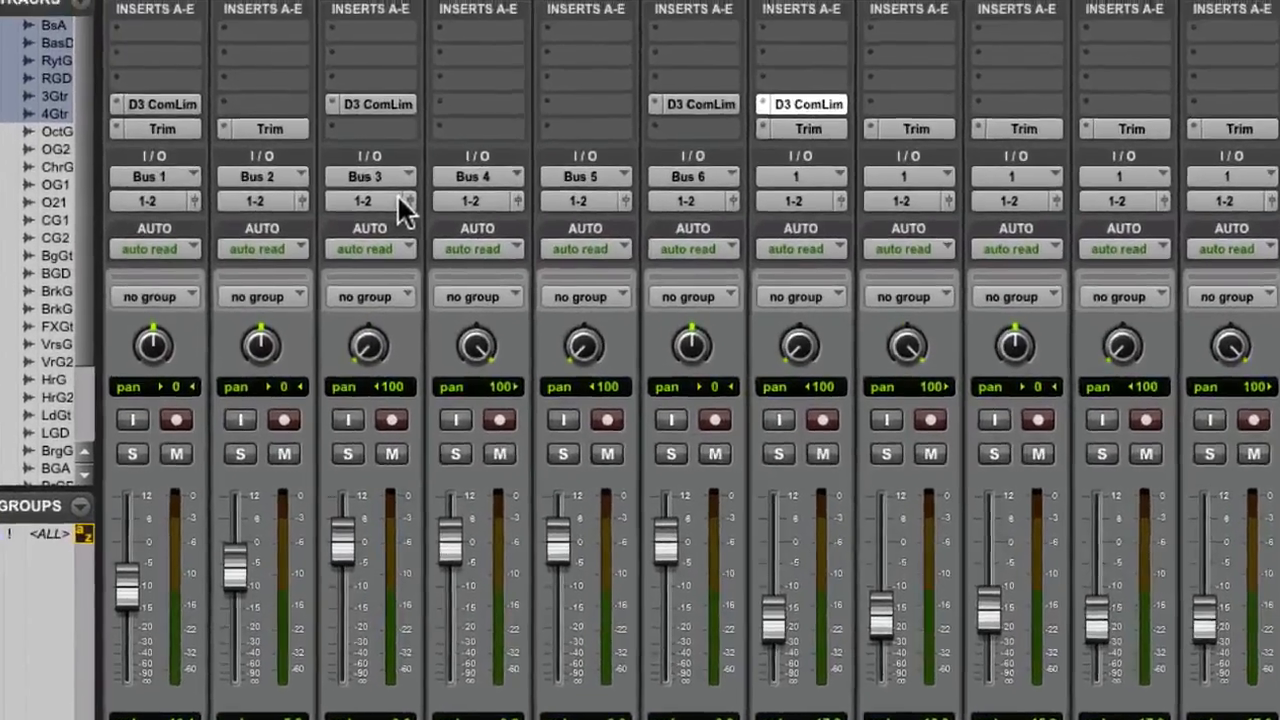